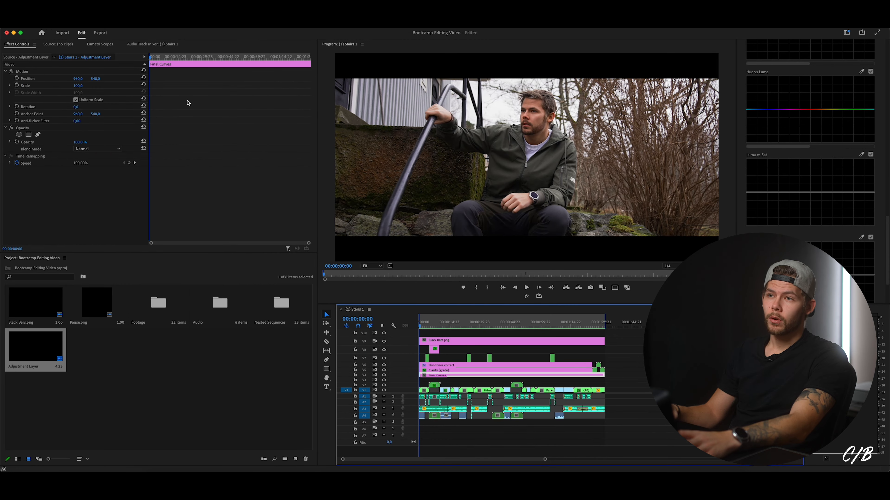
- Display only the RGB waveform in the Lumetri Scopes instead of the YUV vectorscope
click(91, 48)
right_click(84, 110)
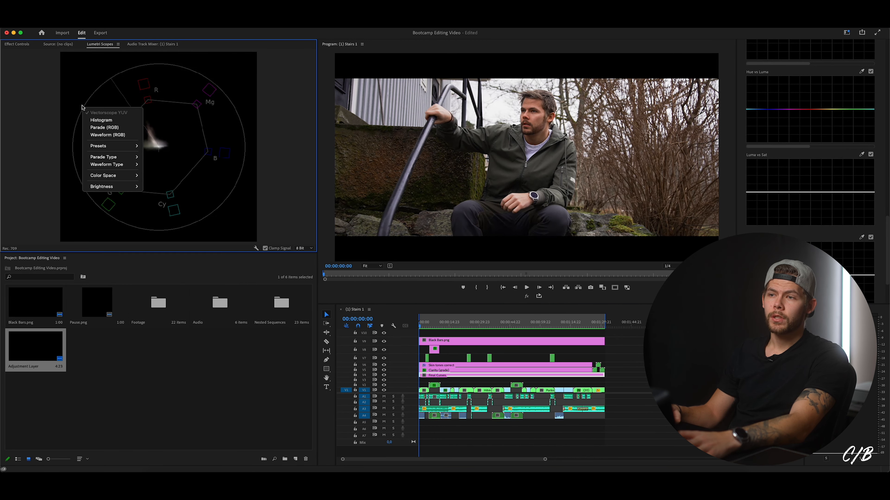
click(108, 136)
right_click(83, 137)
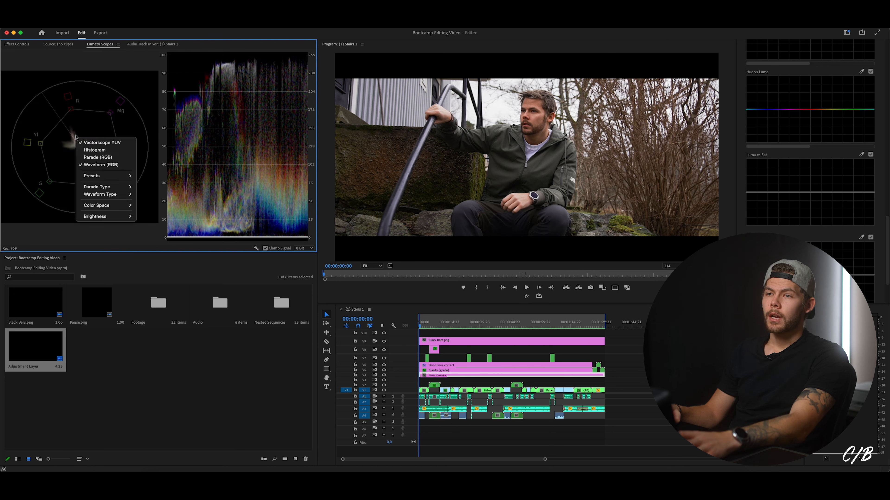
click(90, 143)
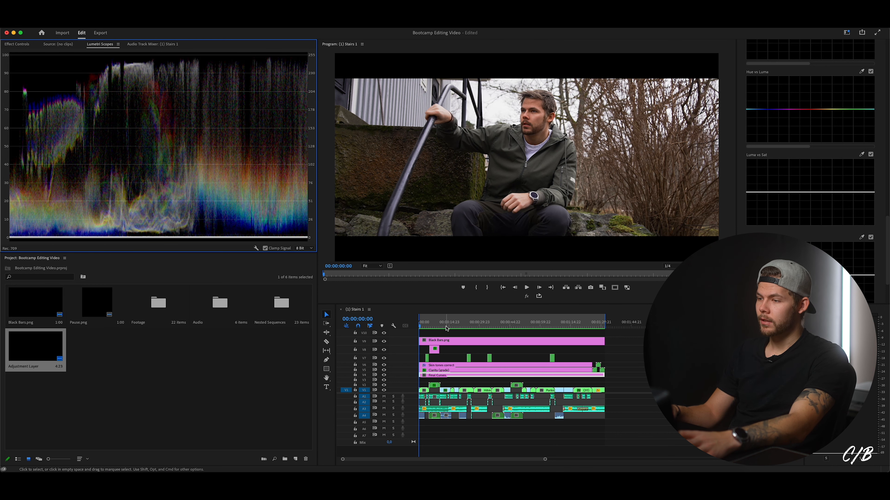
- At 00:00:18:17, desaturate the brightest highlights of the Final Curves layer by bending down the bright end of its Luma vs Sat curve
drag(446, 329, 457, 328)
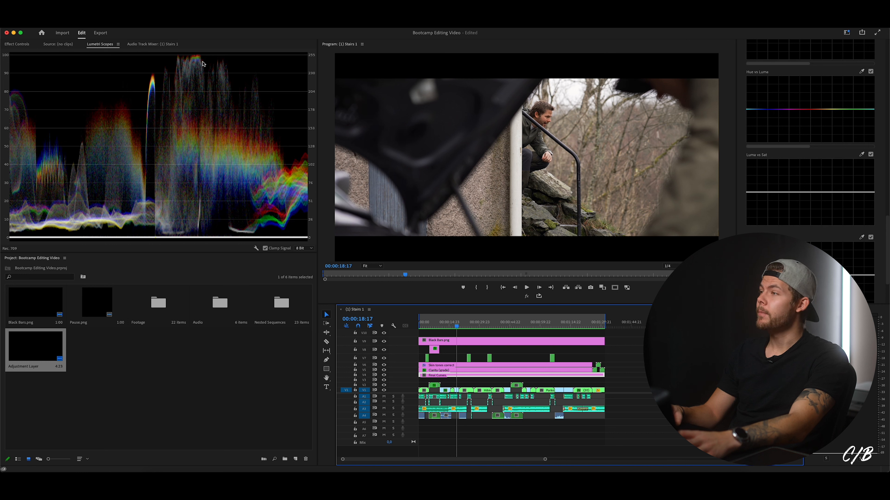
click(843, 192)
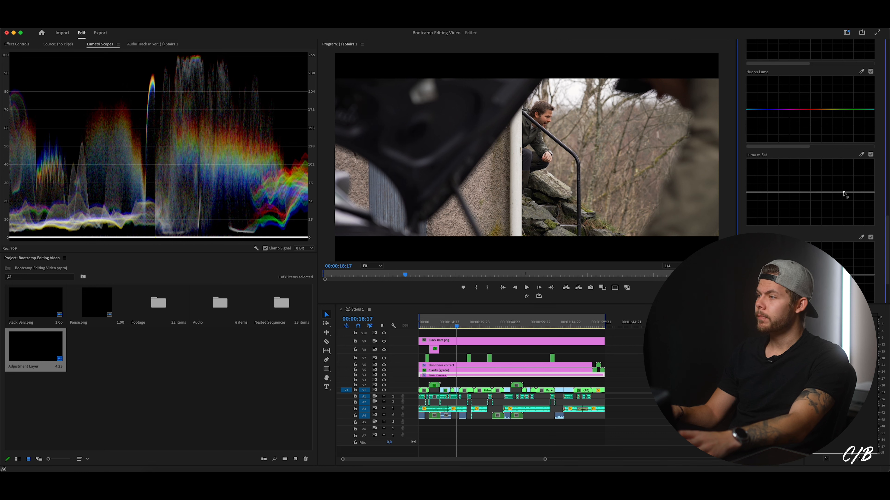
drag(865, 192, 873, 224)
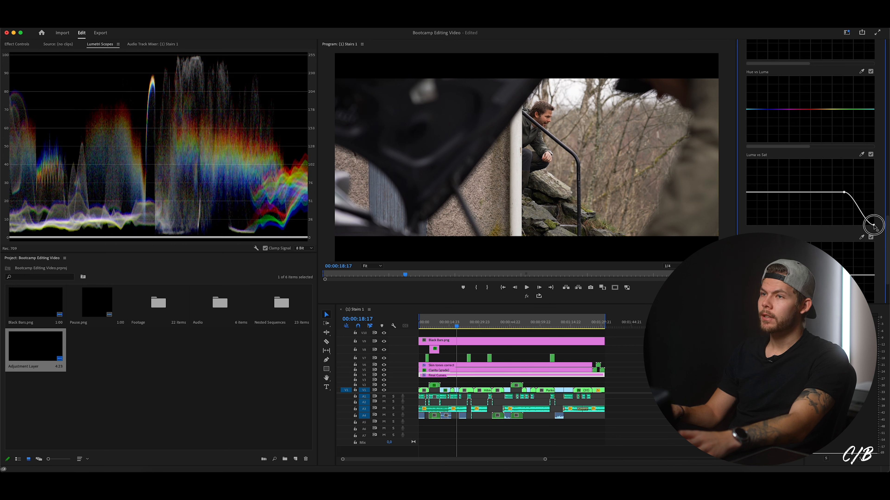
mouse_move(874, 222)
mouse_down()
mouse_move(872, 185)
mouse_move(874, 213)
mouse_move(874, 184)
mouse_move(874, 199)
mouse_move(886, 200)
mouse_move(886, 176)
mouse_move(886, 224)
mouse_move(887, 174)
mouse_move(887, 223)
mouse_up()
drag(886, 182, 886, 234)
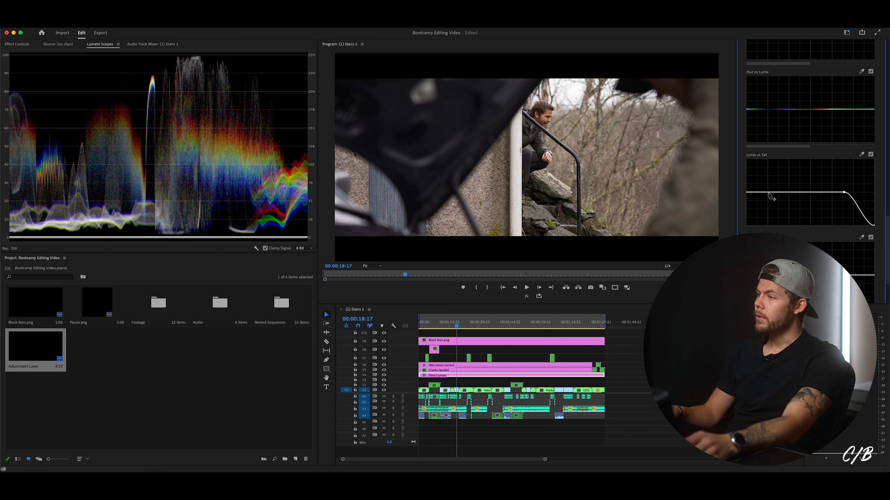
- Desaturate the deepest shadows with the Luma vs Sat curve and compare the curve off and on at 00:00:31:22
drag(750, 194, 748, 218)
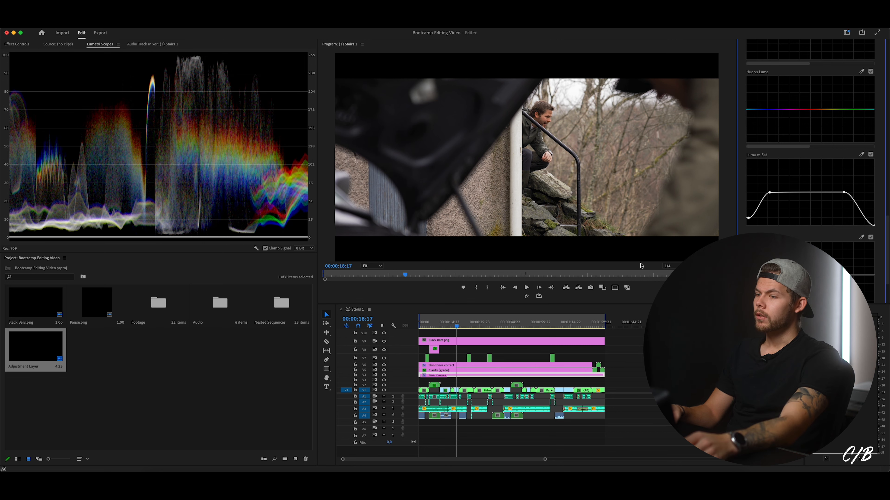
click(434, 324)
drag(445, 323, 484, 322)
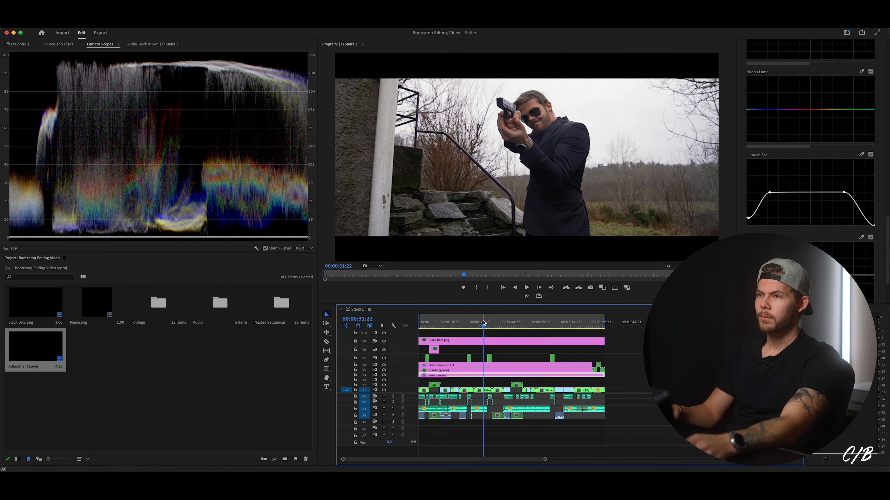
click(870, 155)
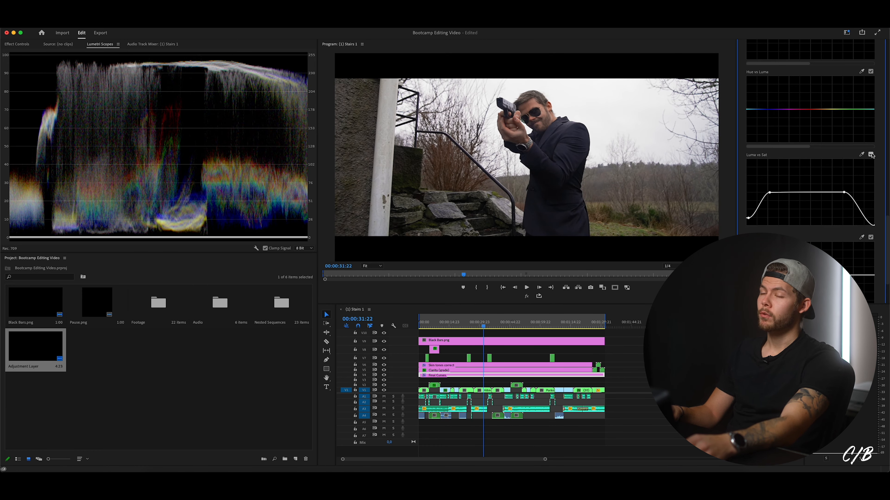
click(871, 155)
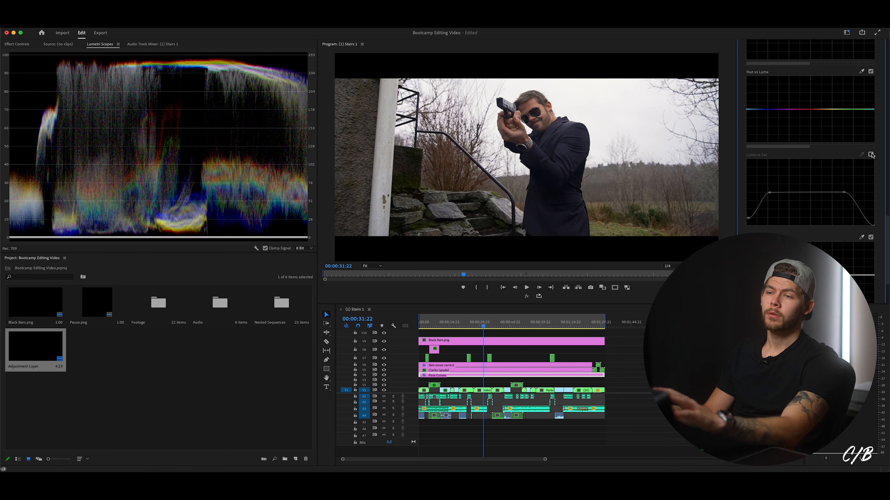
click(871, 155)
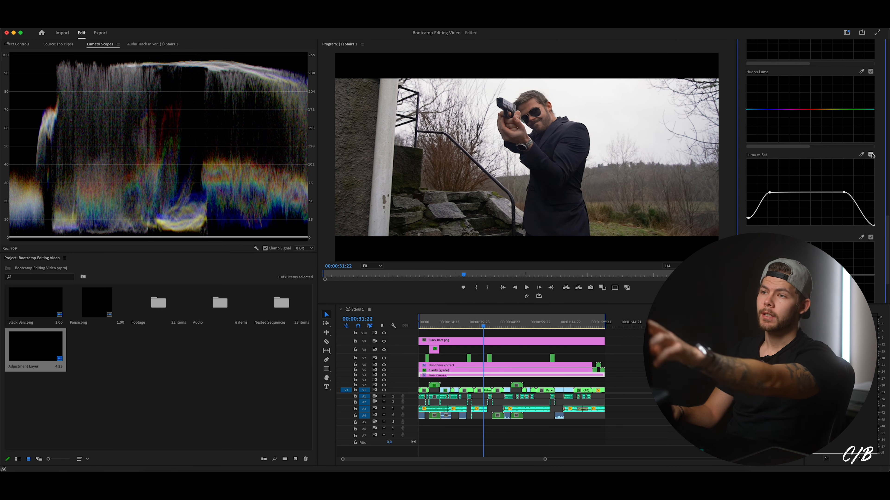
- At 00:00:20:14, try extending the Luma vs Sat desaturation into the upper midtones, and restore the original highlight roll-off
click(461, 322)
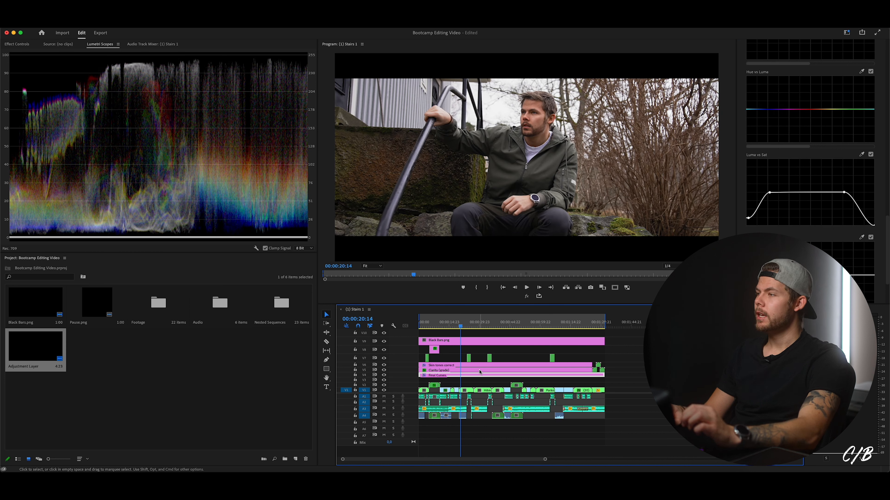
click(812, 192)
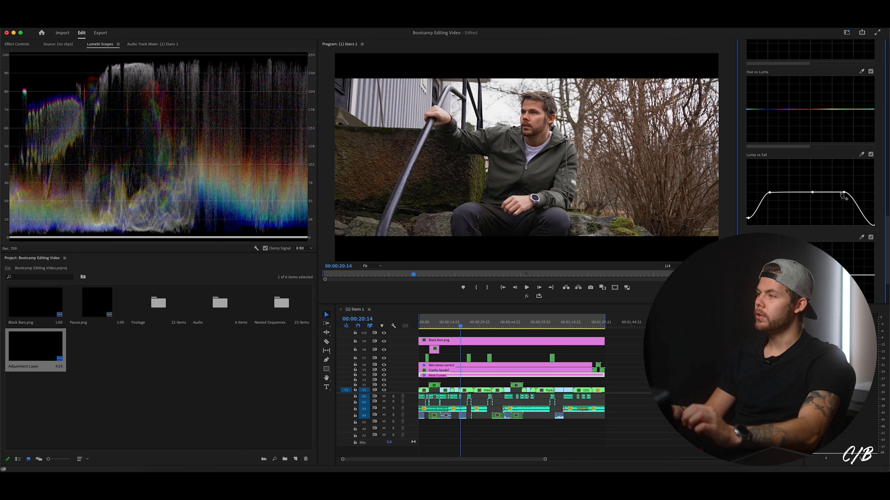
drag(844, 193, 841, 224)
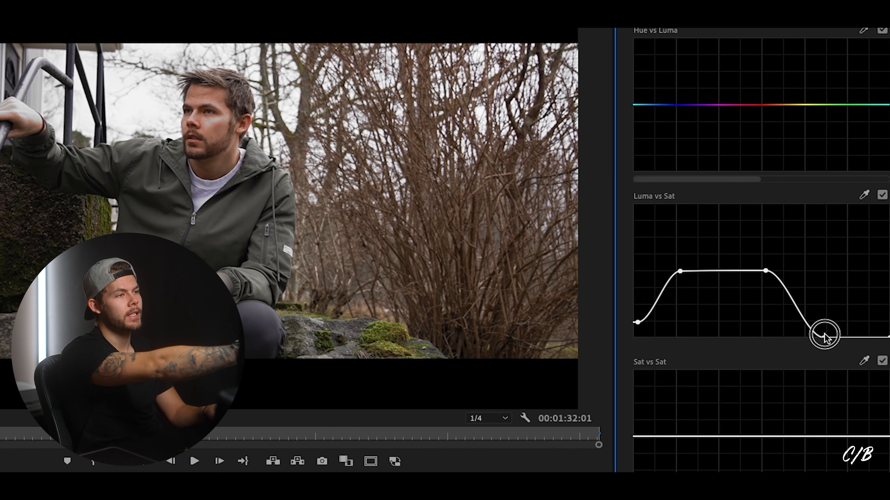
drag(824, 336, 828, 271)
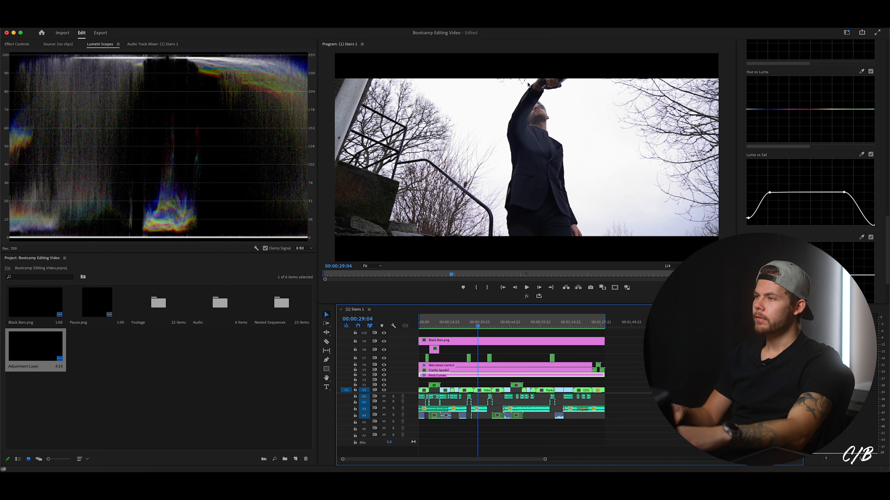
- Open the nested Hitman sequence and desaturate the blues of its first clip with the Hue vs Sat curve
double_click(485, 391)
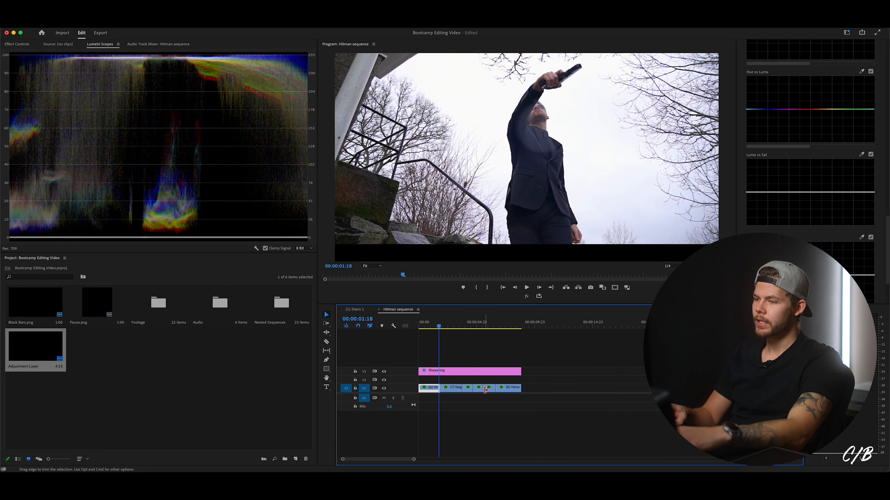
click(432, 326)
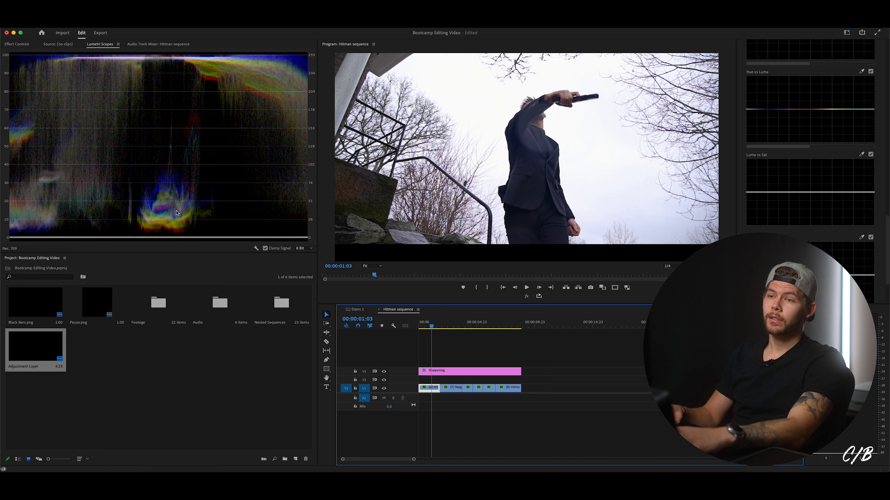
scroll(886, 180, up, 6)
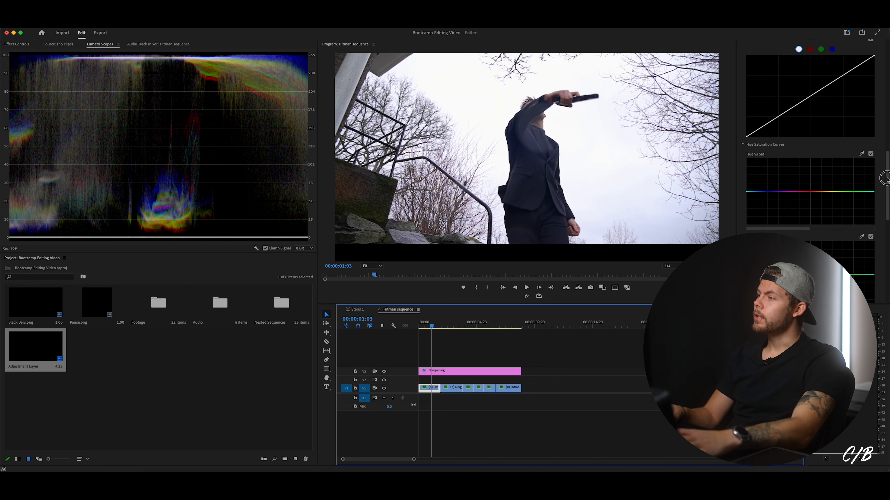
click(779, 194)
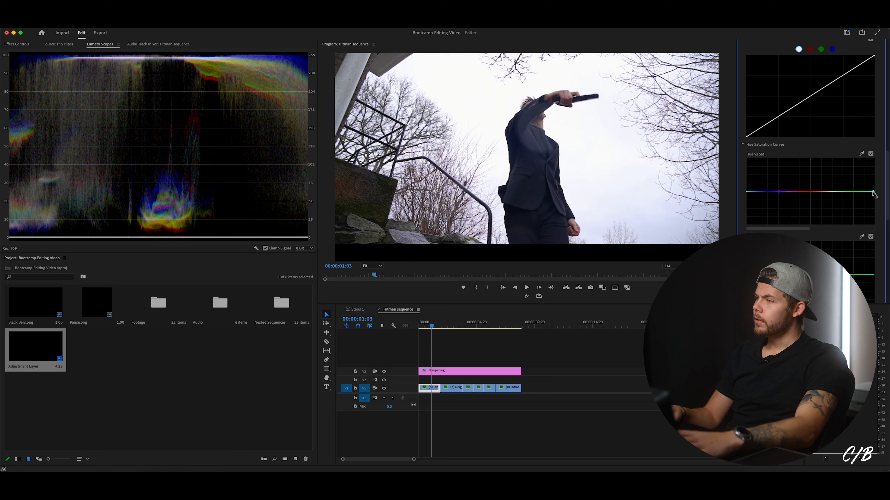
drag(762, 192, 762, 211)
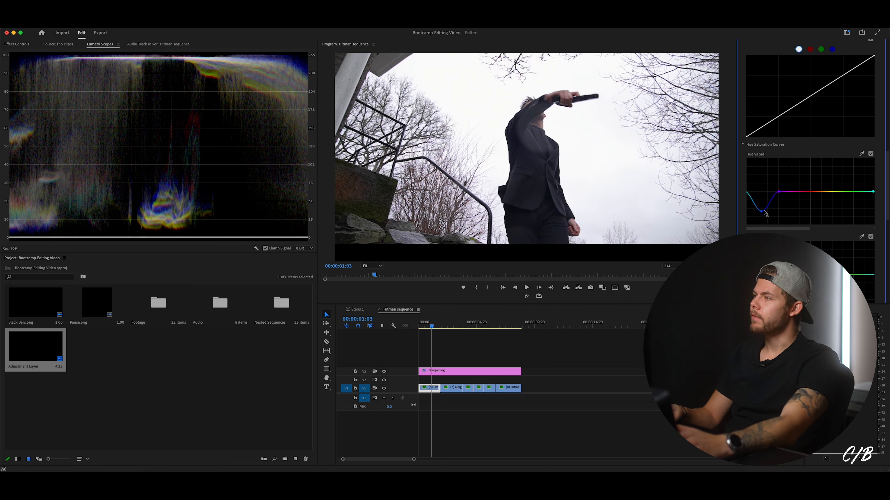
- Compare the shot with the Hue vs Sat curve off and on, and play it back in the (1) Stairs 1 sequence
click(871, 153)
click(870, 154)
click(871, 154)
click(870, 153)
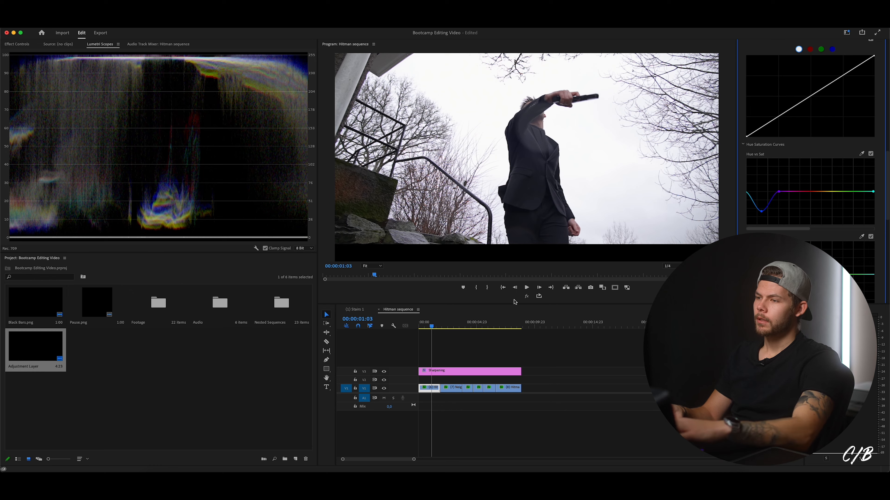
click(355, 309)
click(473, 322)
key(space)
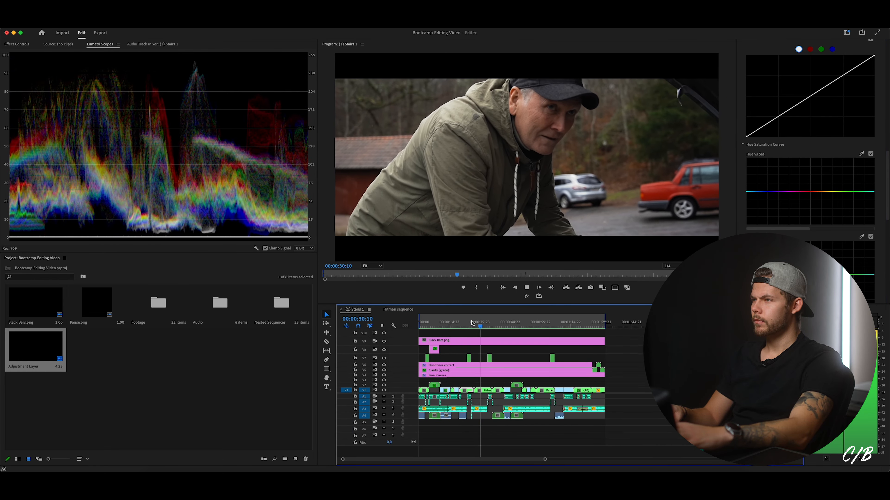
key(space)
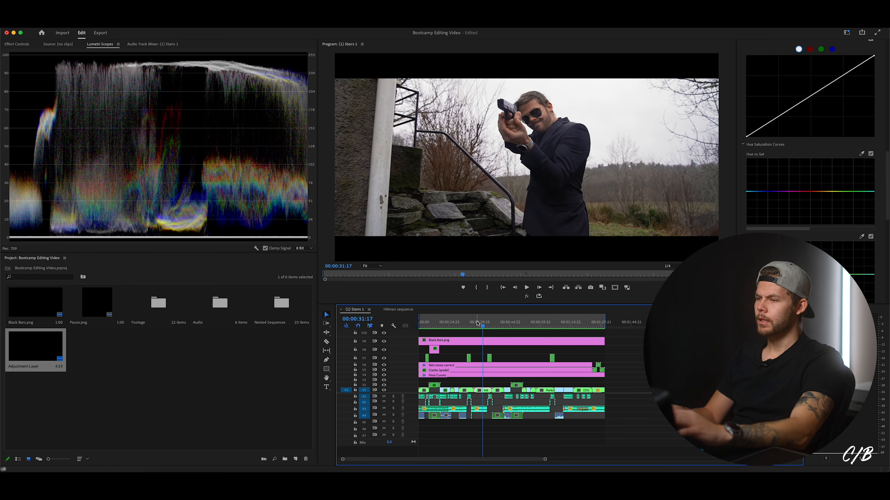
- Go to the office shot at 00:00:08:01 and open its nested sequence, Office x3
click(479, 320)
drag(479, 320, 435, 328)
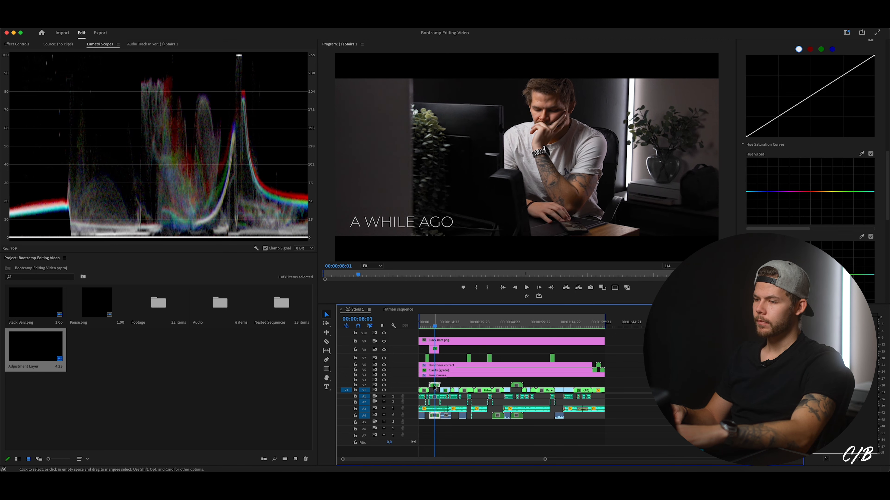
double_click(434, 387)
drag(434, 343, 431, 363)
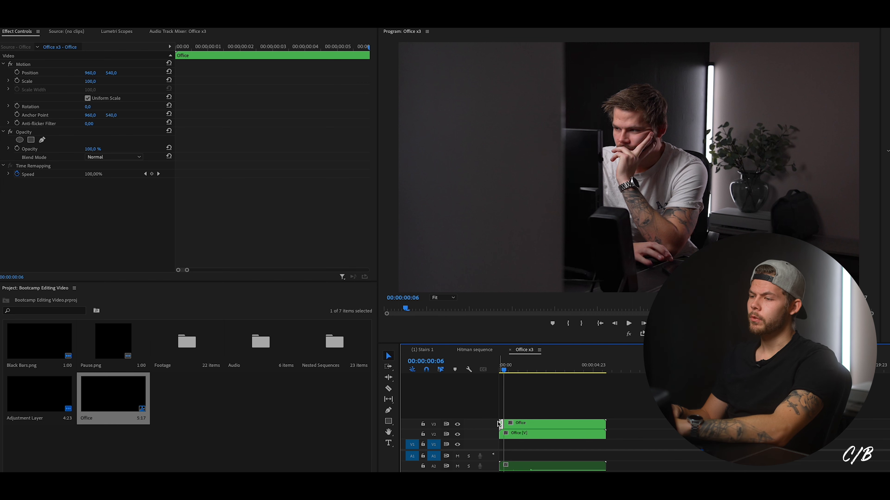
- Extend the upper Office clip back to the sequence start in place of the short leftover piece, and rename it Freeze
click(502, 424)
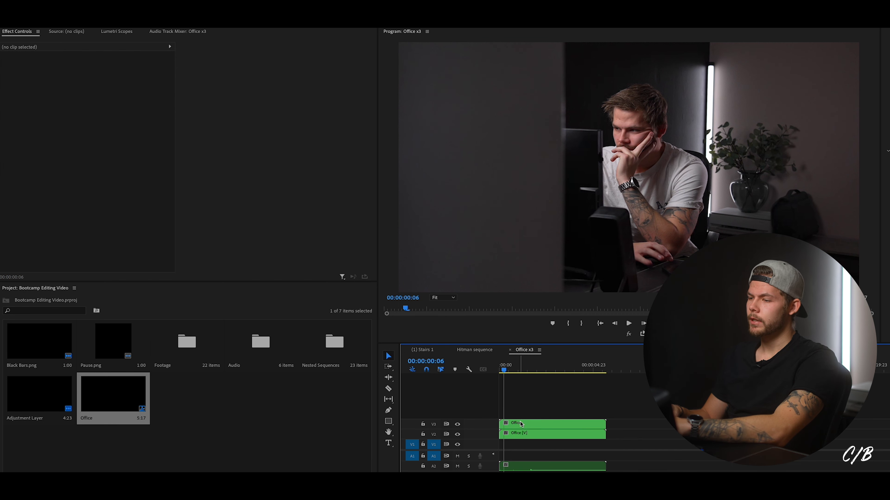
click(505, 423)
key(ctrl+r)
text(Freeze)
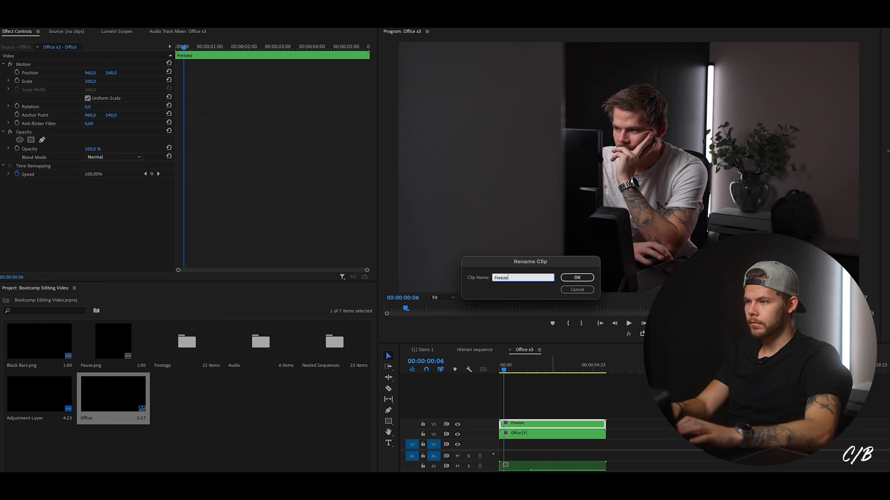
key(Return)
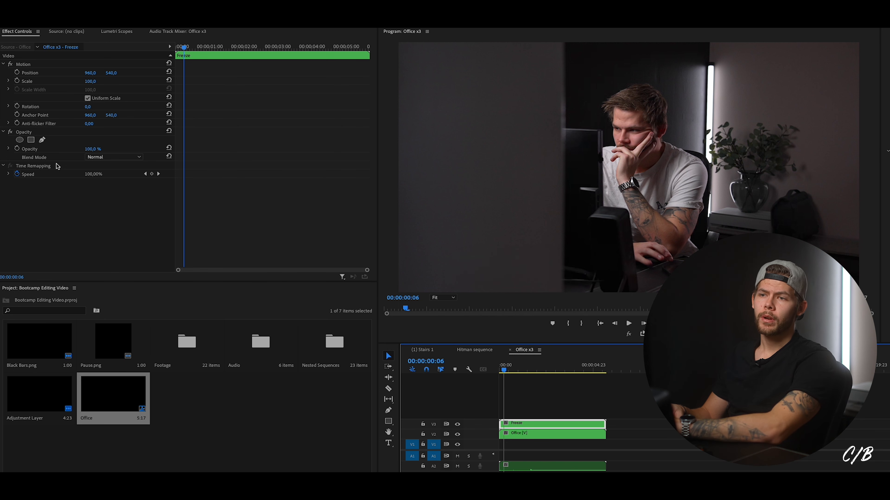
- Add a rectangular opacity mask to the Freeze clip, stretched over the full height of the dark wall area beside the seated man
click(31, 141)
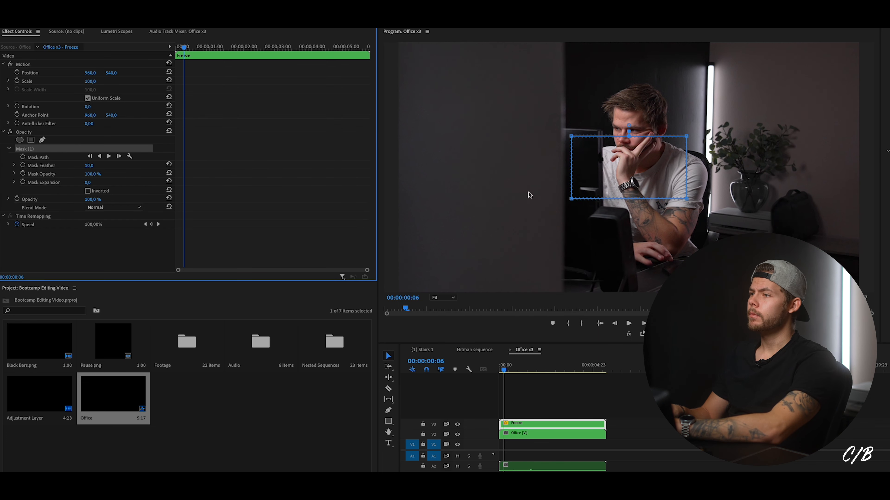
drag(495, 67, 496, 61)
drag(543, 102, 554, 419)
drag(427, 103, 312, 109)
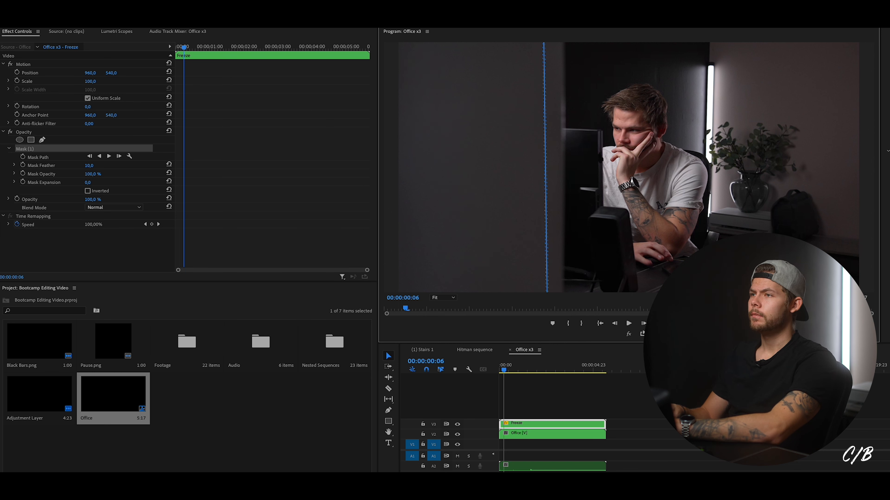
drag(521, 145, 537, 138)
key(ctrl+z)
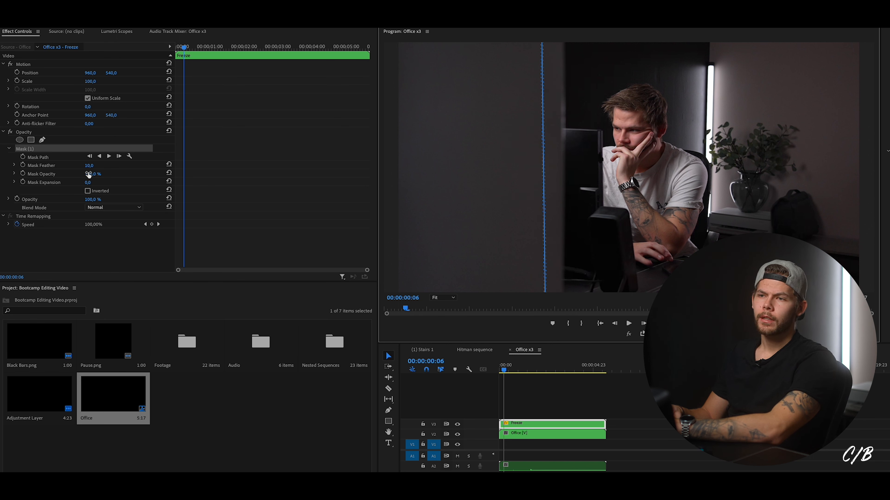
- Set the mask feather of the Freeze clip's opacity mask to 101
drag(89, 167, 96, 166)
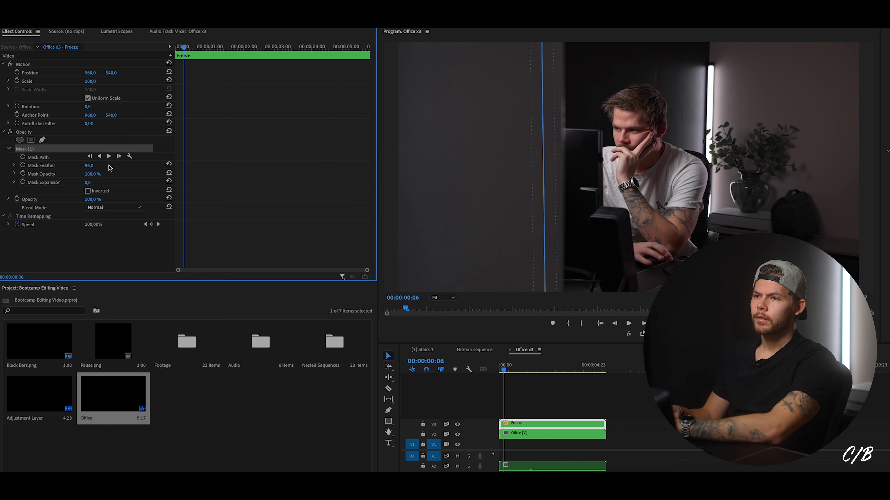
drag(90, 165, 89, 165)
click(445, 211)
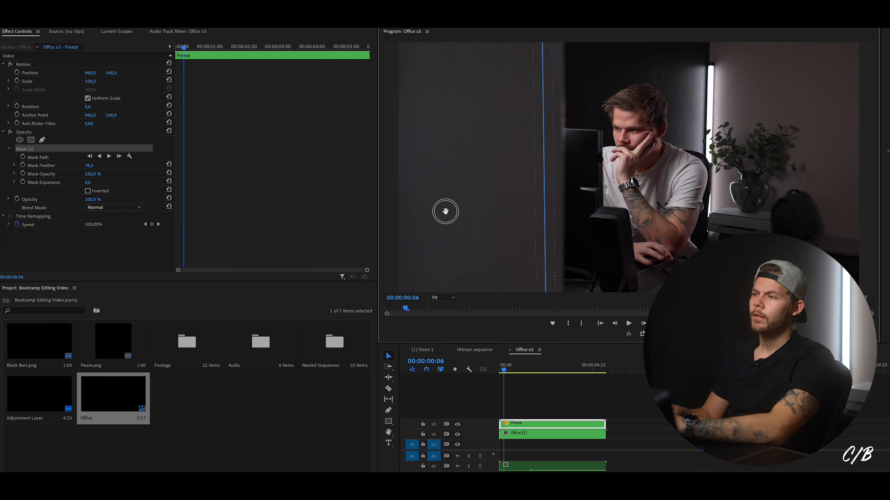
drag(89, 165, 93, 165)
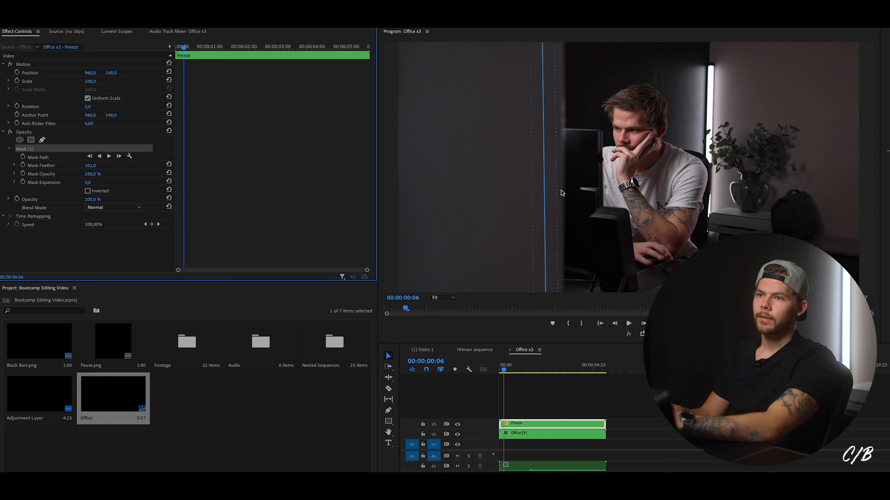
- Start keyframing the Freeze clip's Position at 00:00:00:06 and set its horizontal value to 906 at 00:00:00:13
click(16, 73)
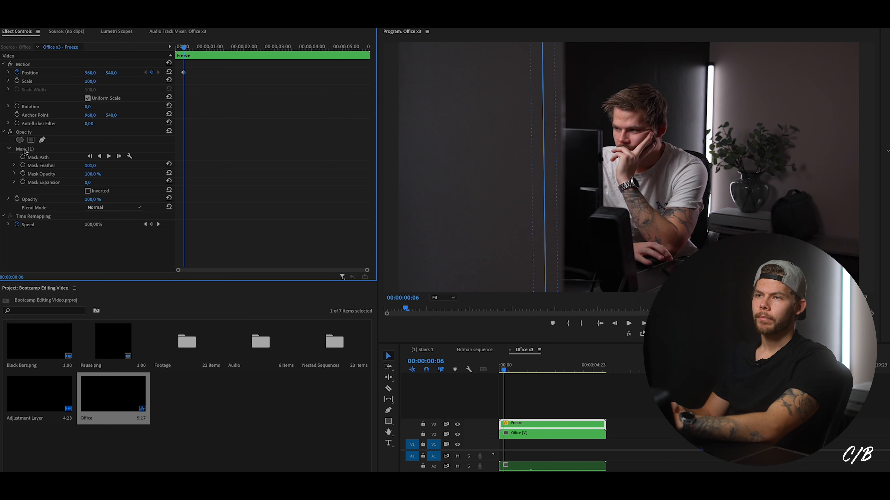
key(Right)
key(Right)
key(Right)
key(Right)
key(Right)
key(Right)
key(Right)
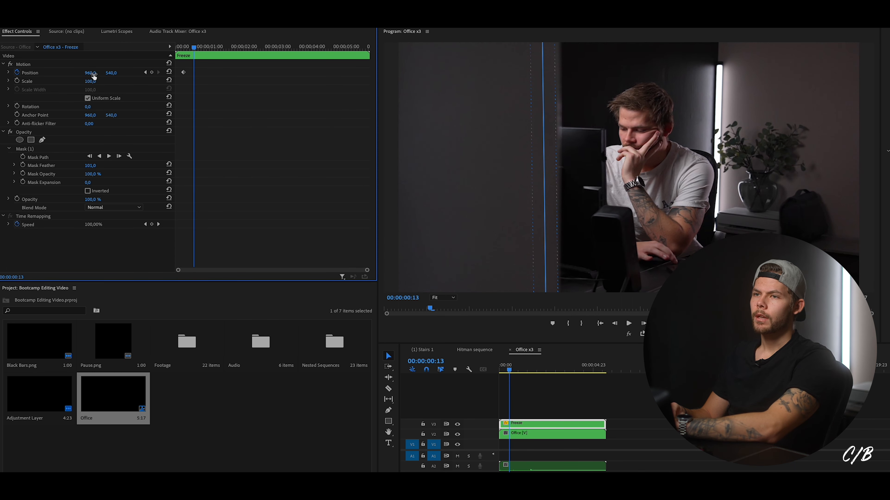
drag(90, 72, 72, 72)
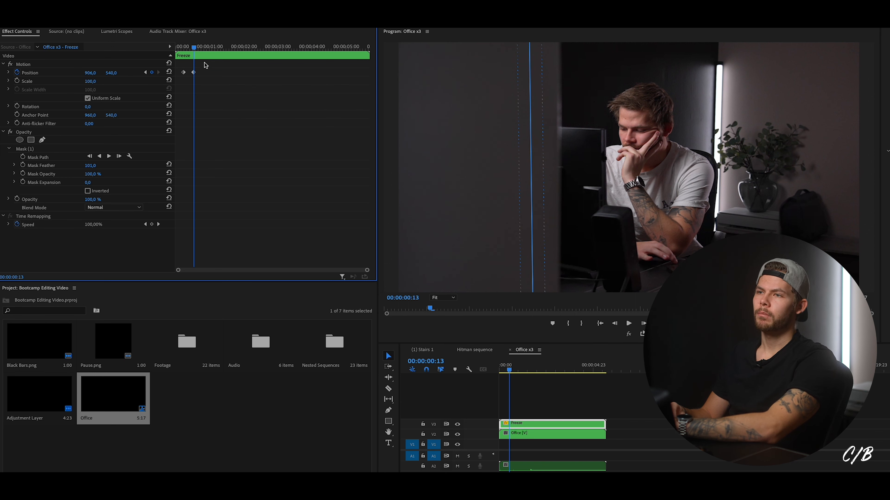
- Keyframe the Freeze clip's horizontal Position at intervals so the mask follows the receding dark wall, ending with 274 at 00:00:04:07
click(207, 50)
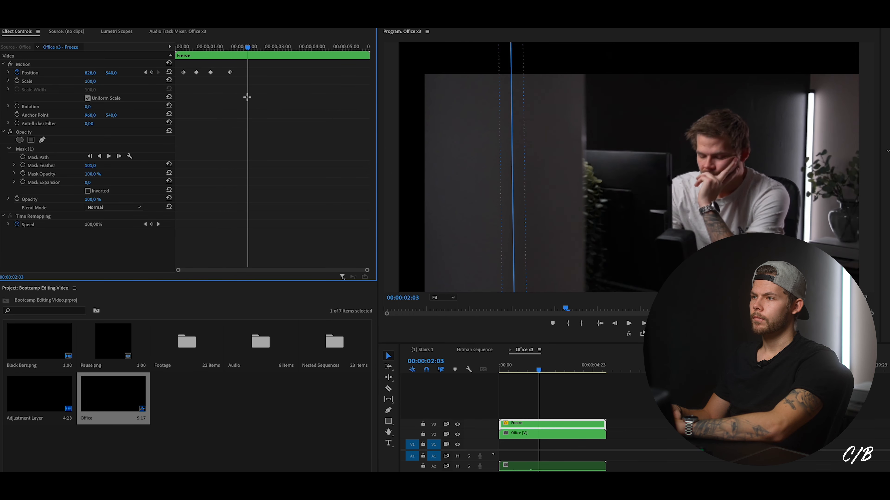
key(Right)
key(Right)
key(Right)
key(Right)
key(Right)
key(Right)
key(Right)
key(Right)
key(Right)
key(Right)
key(Right)
mouse_move(85, 73)
mouse_down()
mouse_move(75, 72)
mouse_move(85, 73)
mouse_up()
key(Right)
key(Right)
key(Right)
key(Right)
key(Right)
key(Right)
key(Right)
key(Right)
key(Right)
key(Right)
key(Right)
key(Right)
key(Right)
key(Right)
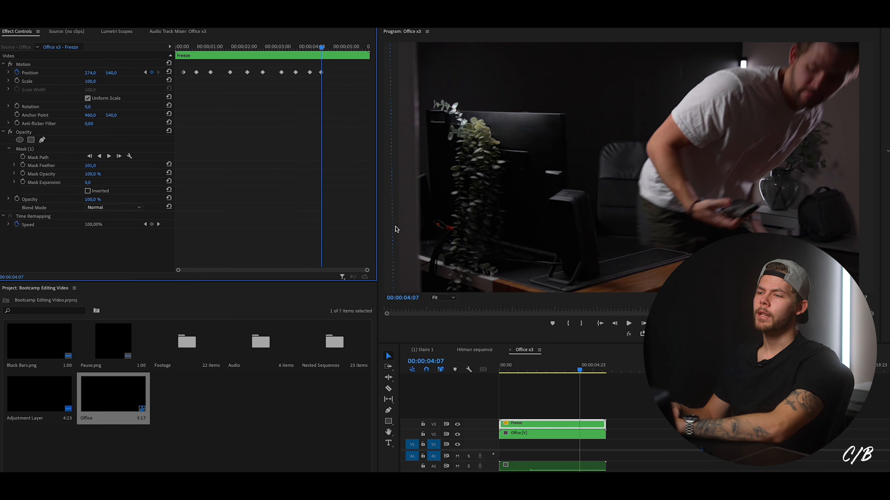
- Trim the start of the Freeze clip to 00:00:00:07
click(504, 366)
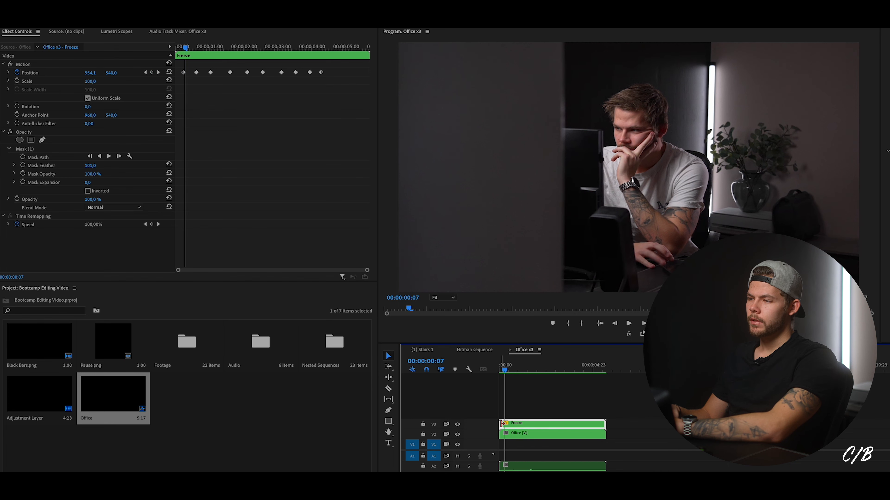
drag(502, 423, 507, 423)
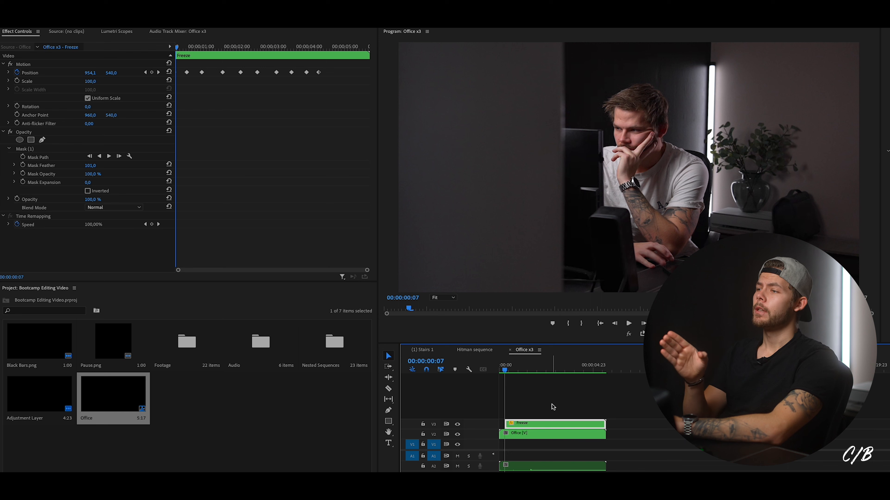
- Play the Office x3 sequence from its start with track V3 hidden and again with it shown to compare the wall
key(Home)
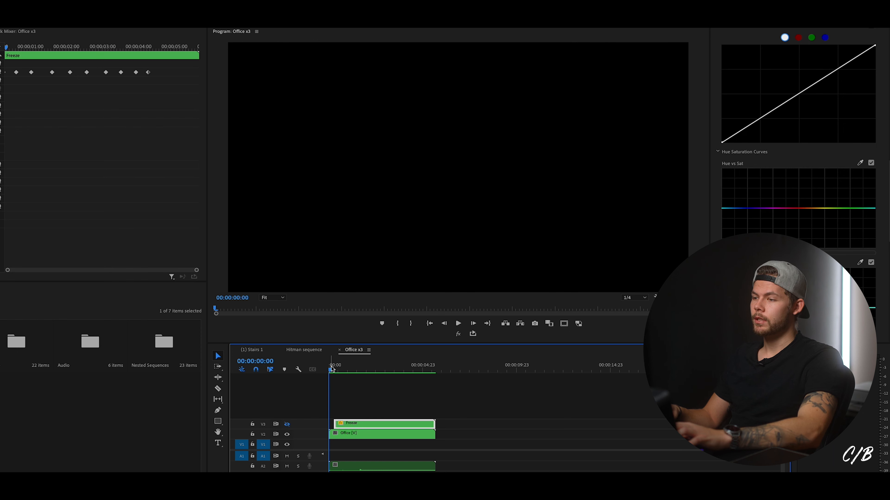
key(space)
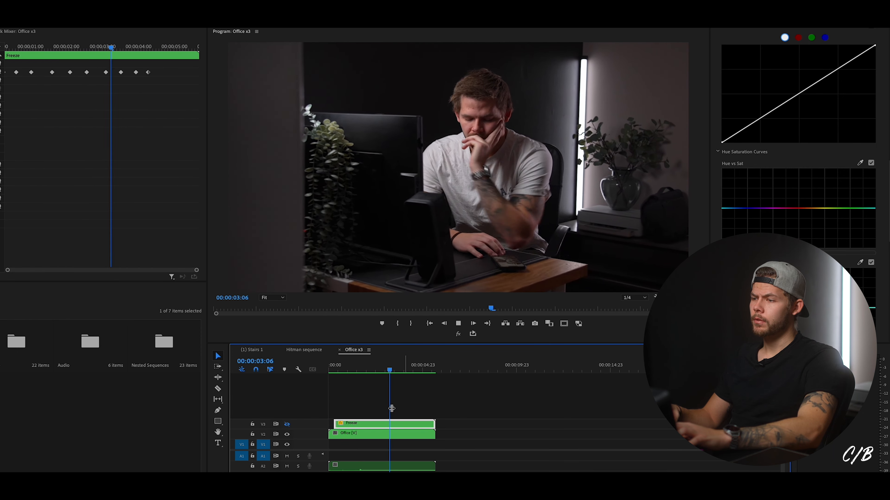
key(space)
key(Home)
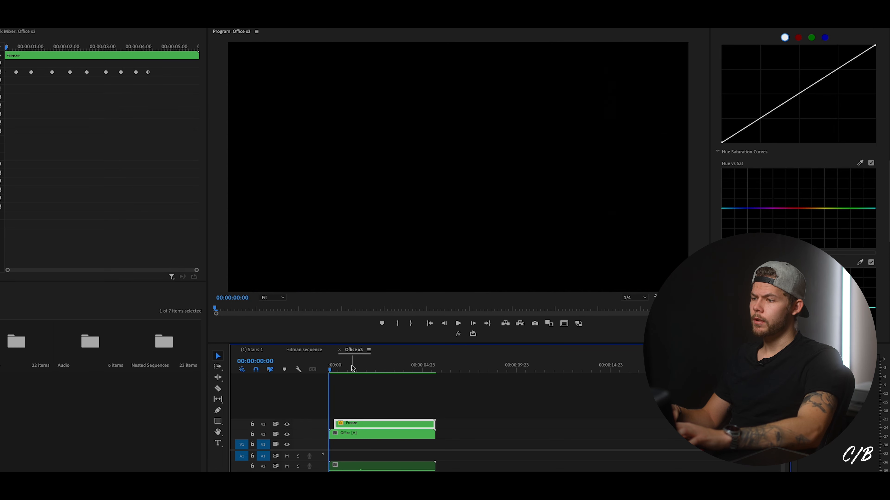
key(space)
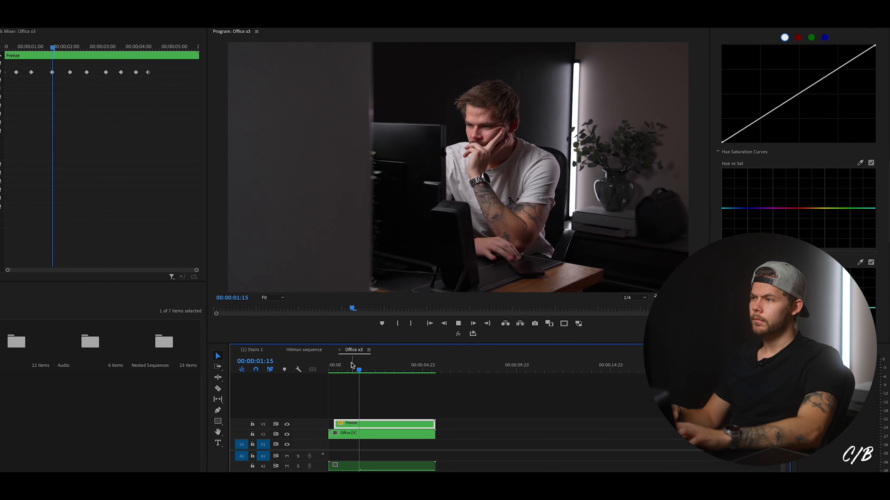
key(space)
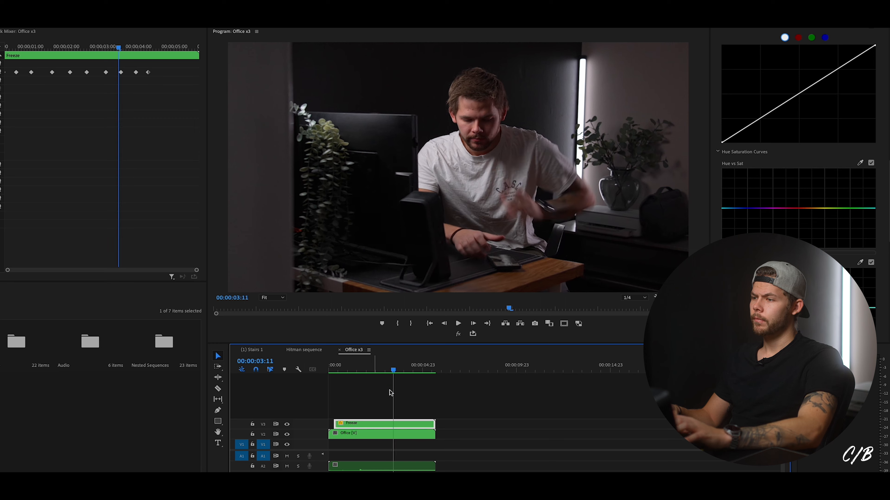
drag(352, 365, 377, 382)
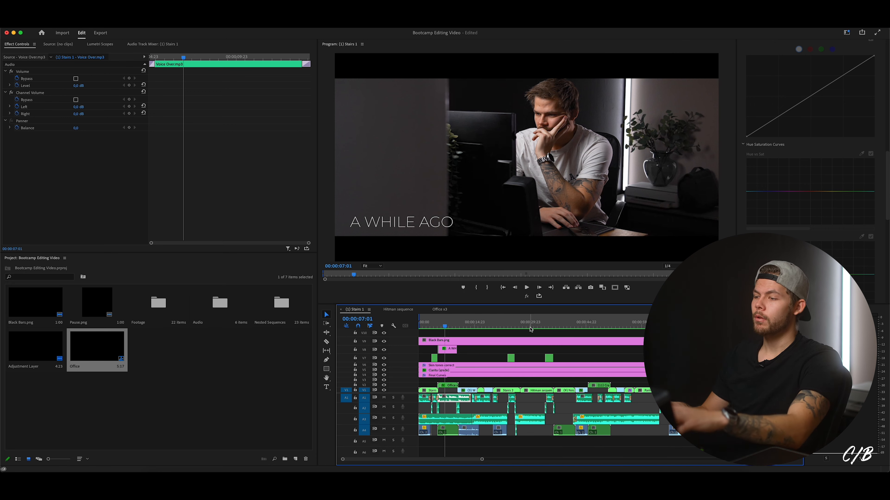
- Play the Stairs 1 sequence from 00:00:32:12 into the Ninja Move shot, and return to the man's fall at 00:00:38:01
click(467, 326)
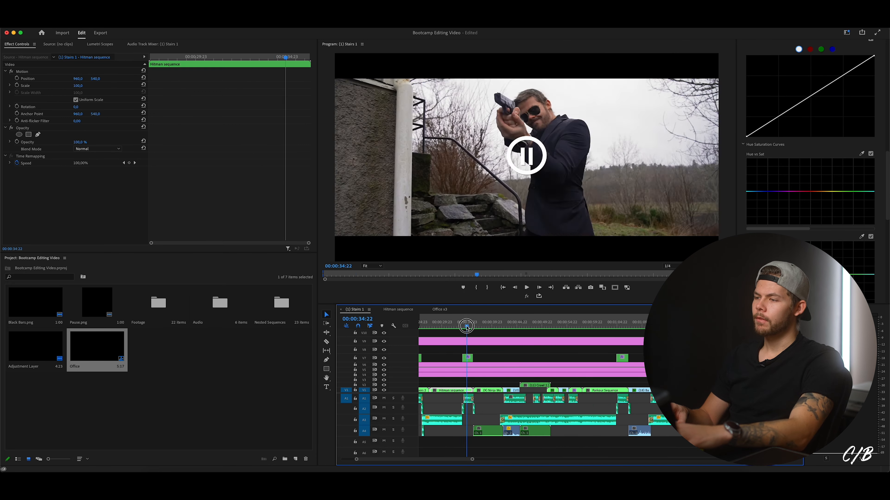
drag(466, 327, 455, 327)
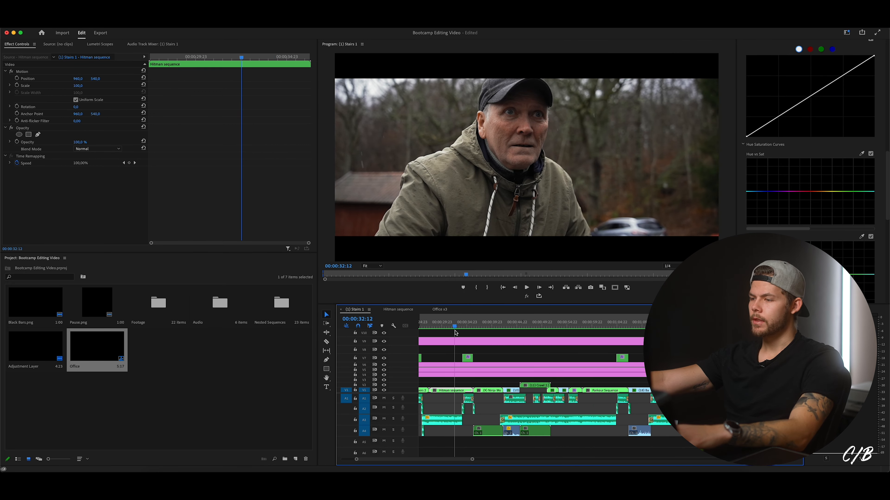
key(space)
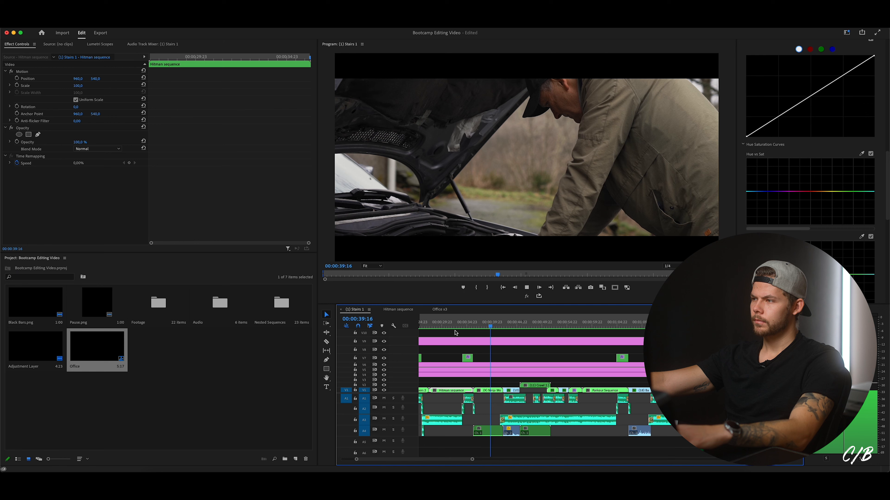
key(space)
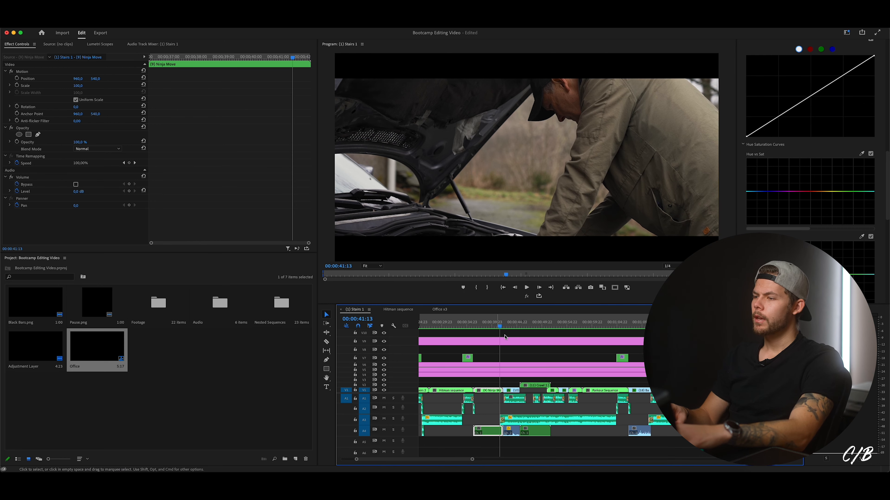
drag(491, 330, 483, 334)
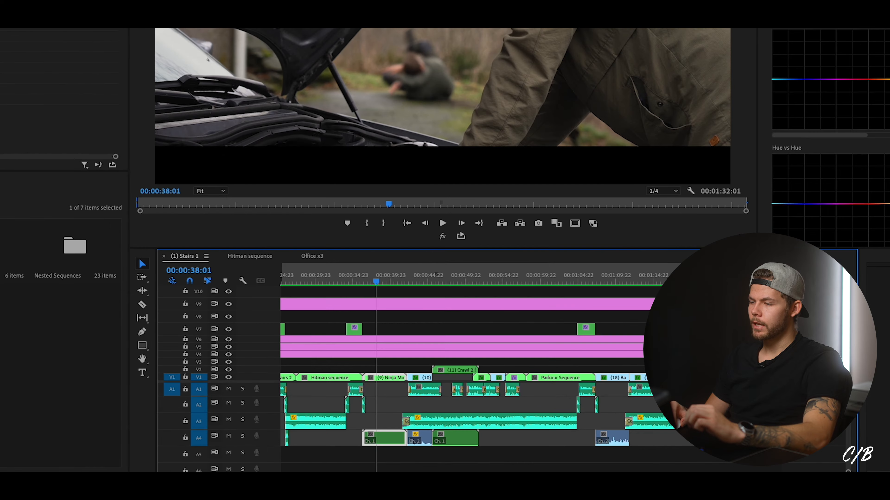
- Solo audio track A4 and listen to the Crawl 1 clip's sound from its beginning
drag(365, 477, 307, 477)
scroll(522, 448, right, 4)
drag(544, 275, 539, 285)
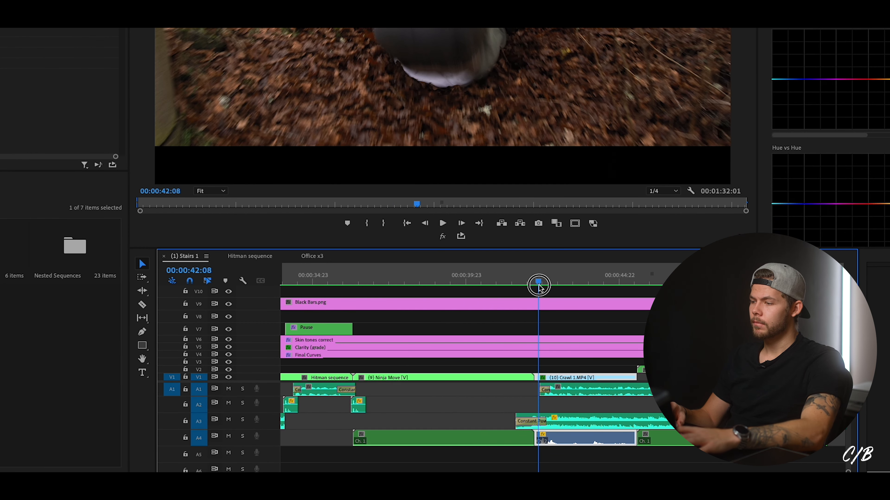
key(space)
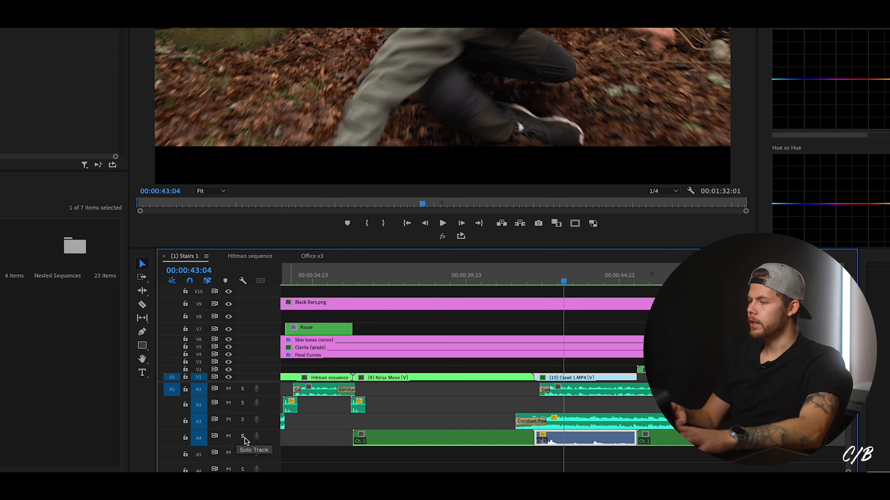
click(526, 276)
key(space)
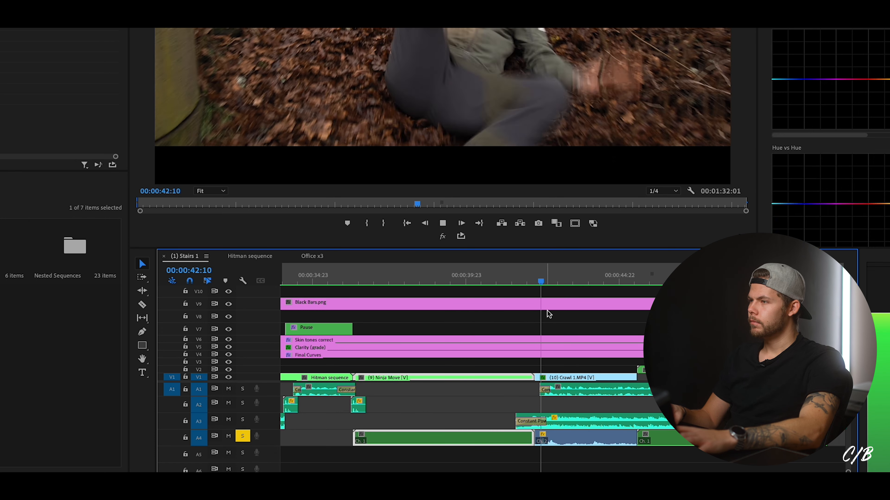
key(space)
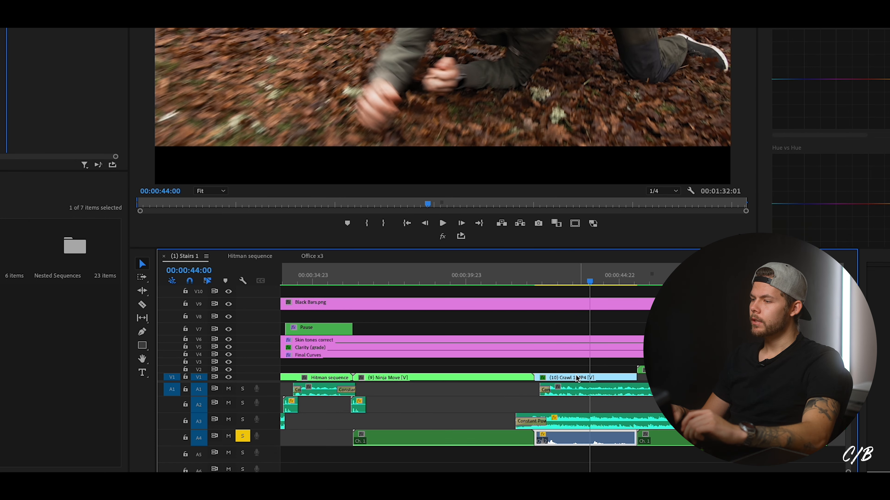
- Unlink the Crawl 1 clip's video and audio, and duplicate its audio onto track A5 beneath the Ninja Move clip
right_click(567, 380)
click(589, 133)
click(562, 439)
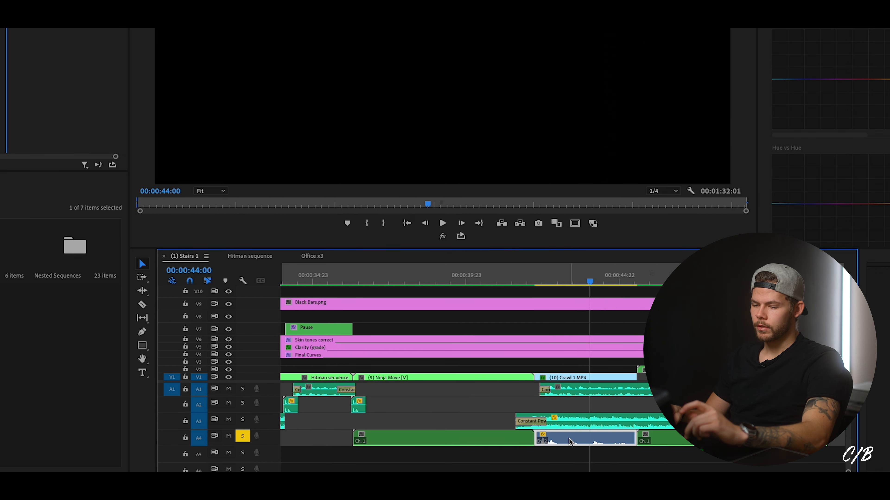
drag(577, 442, 443, 456)
- Extend the start of the copied Crawl 1 audio on A5 back to the beginning of the Ninja Move clip
click(425, 395)
click(408, 277)
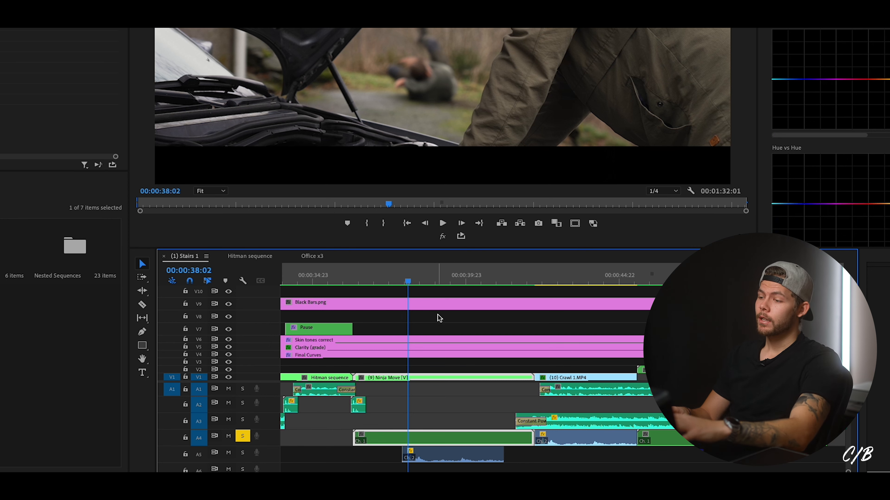
drag(397, 459, 386, 435)
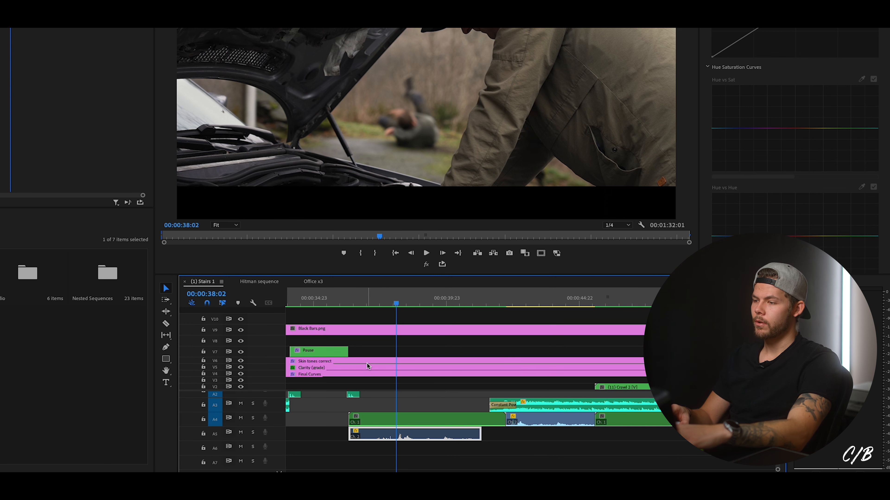
- Listen to the Ninja Move shot and lower the audio gain of the copied Crawl 1 clip on A5
click(342, 303)
key(space)
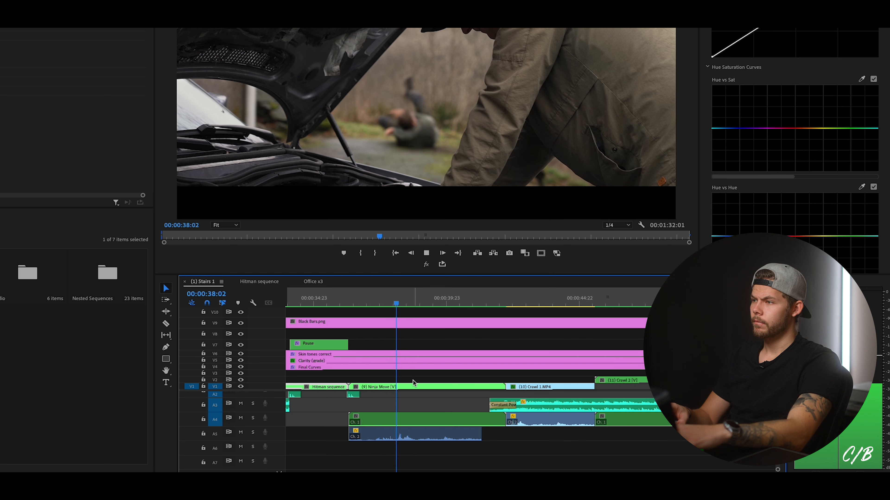
click(414, 422)
click(410, 434)
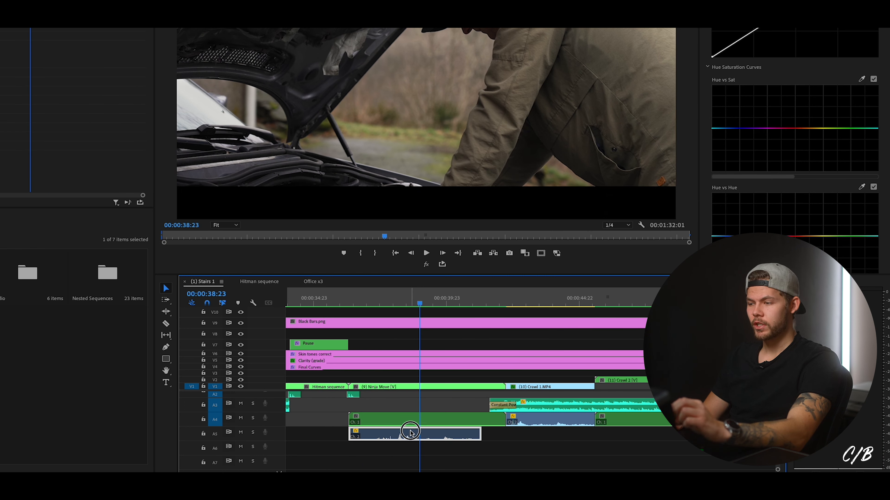
key(g)
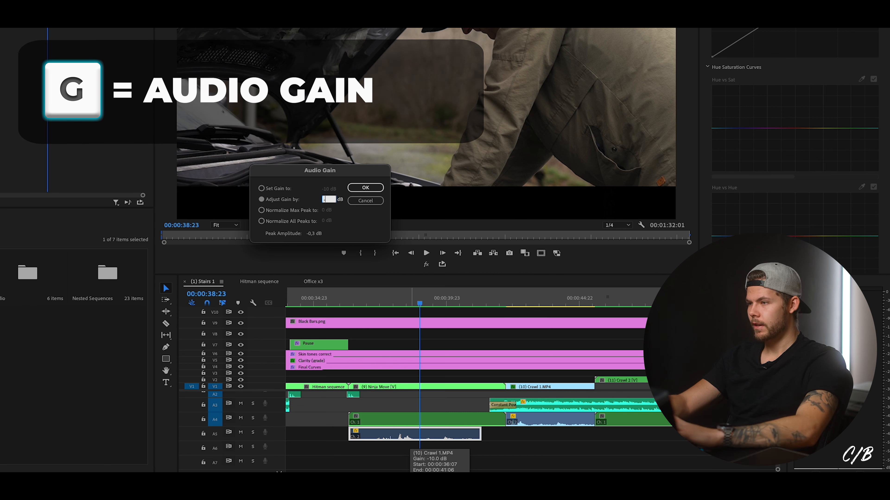
key(Return)
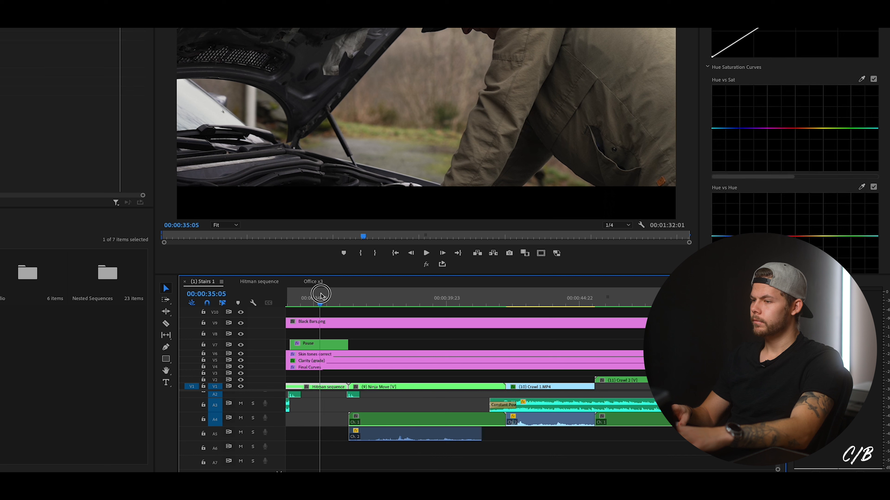
- Shift the copied Crawl 1 audio on A5 slightly earlier to match the man's fall, checking the sync by playback
click(318, 298)
key(space)
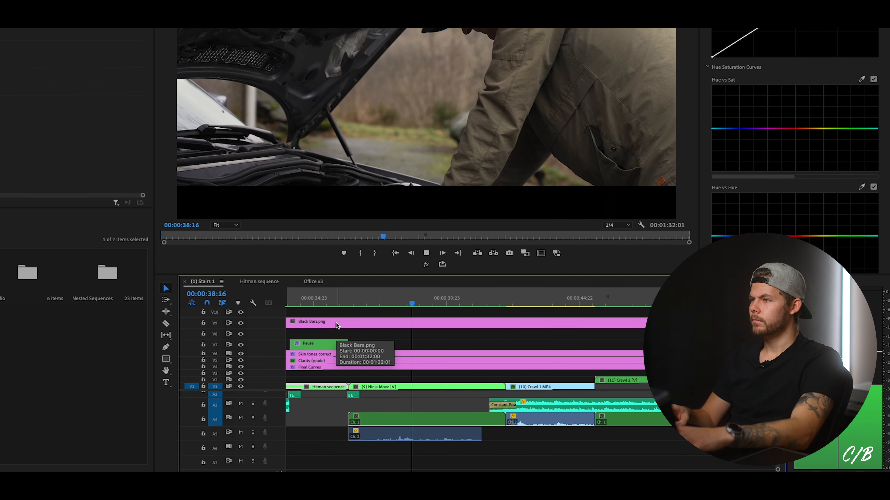
key(space)
click(413, 418)
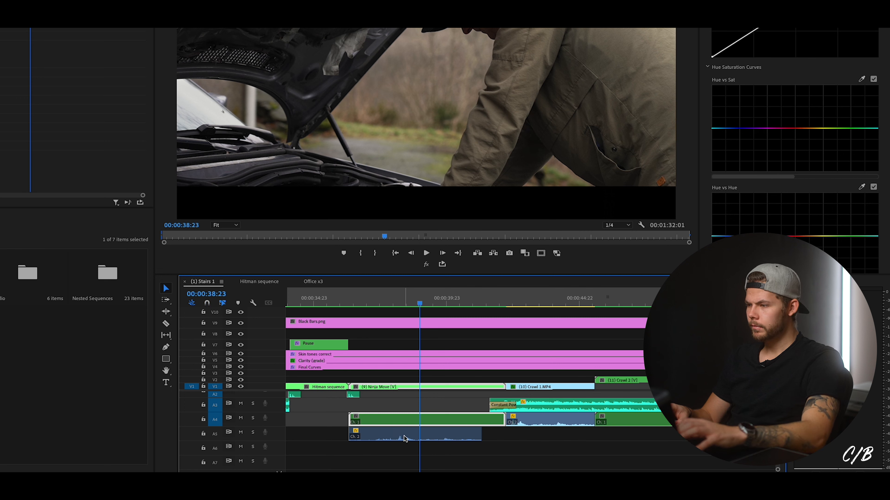
drag(404, 438, 396, 438)
click(361, 302)
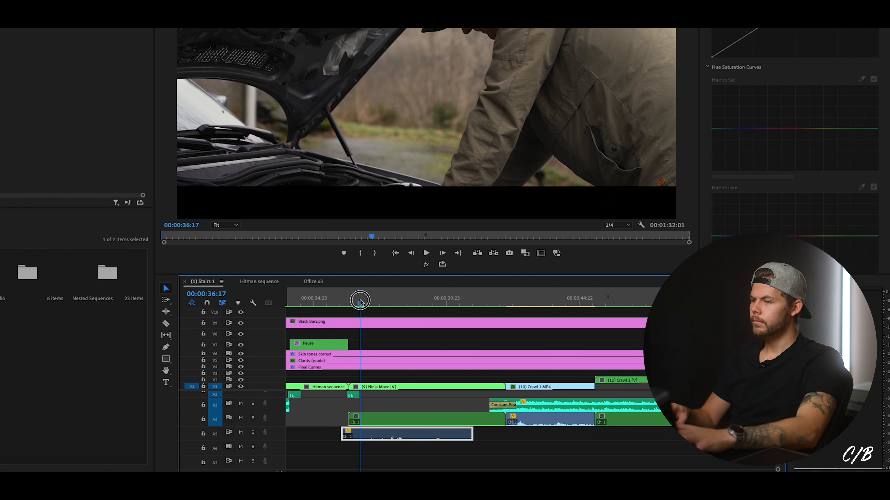
key(space)
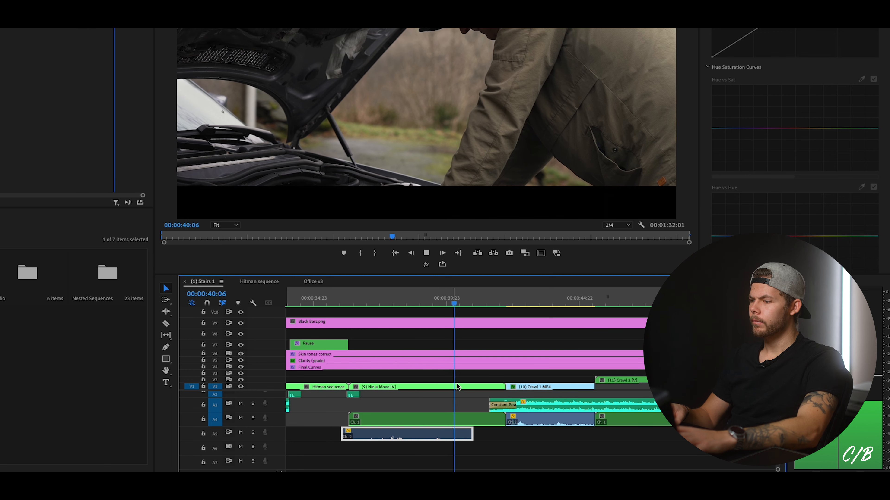
key(space)
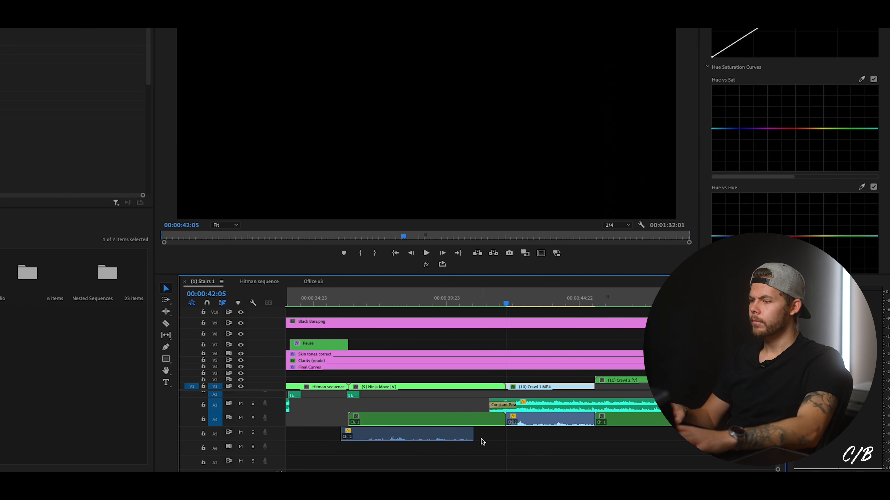
- Extend the end of the copied Crawl 1 audio on A5 slightly, then add Constant Power crossfades at both ends and listen to the result
right_click(477, 435)
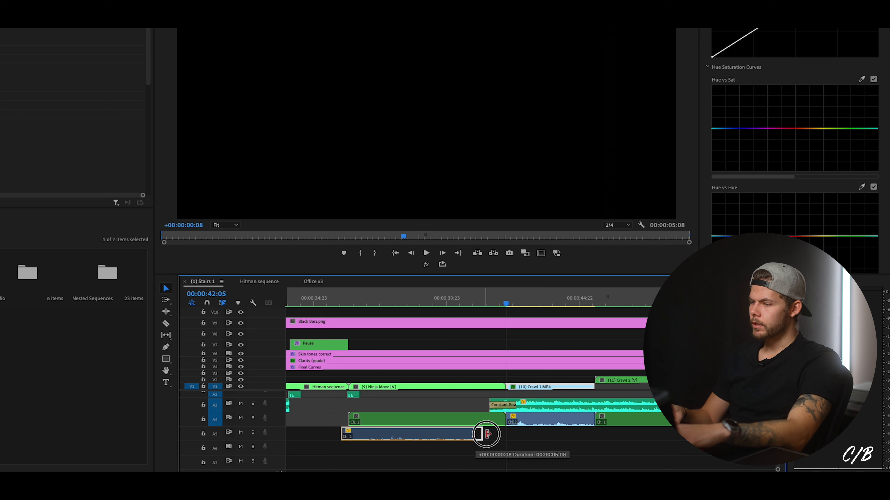
click(526, 472)
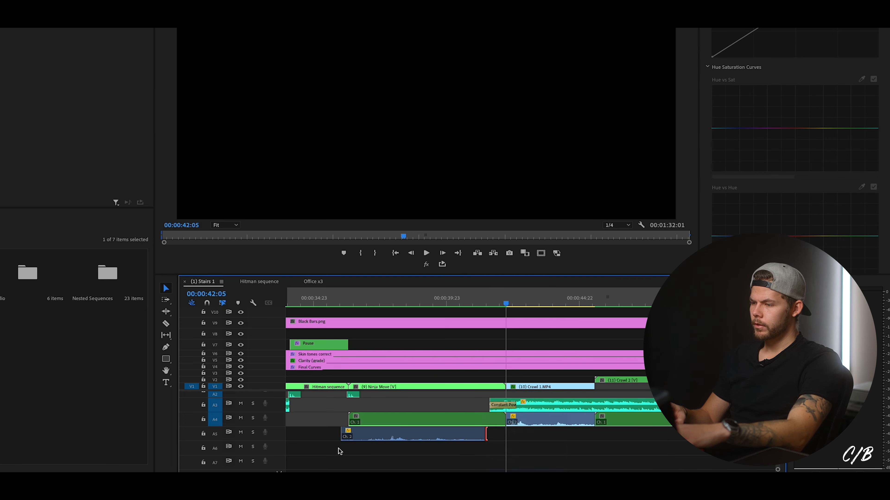
right_click(335, 433)
click(357, 473)
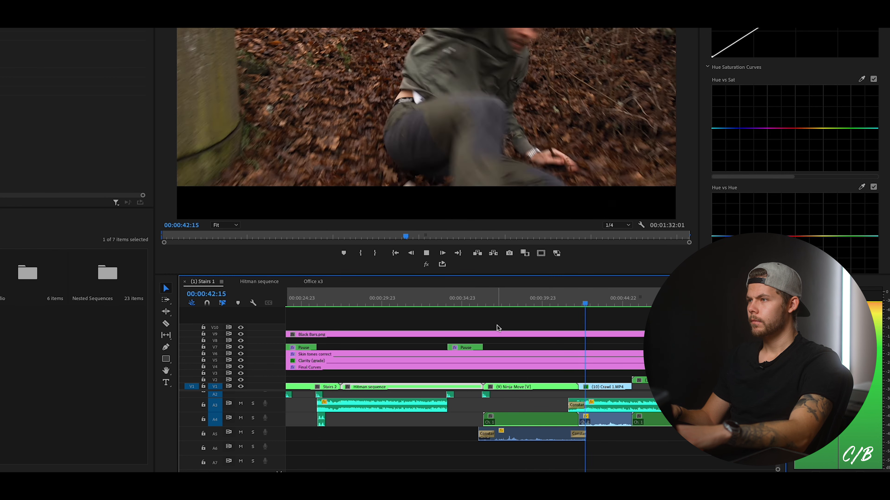
key(space)
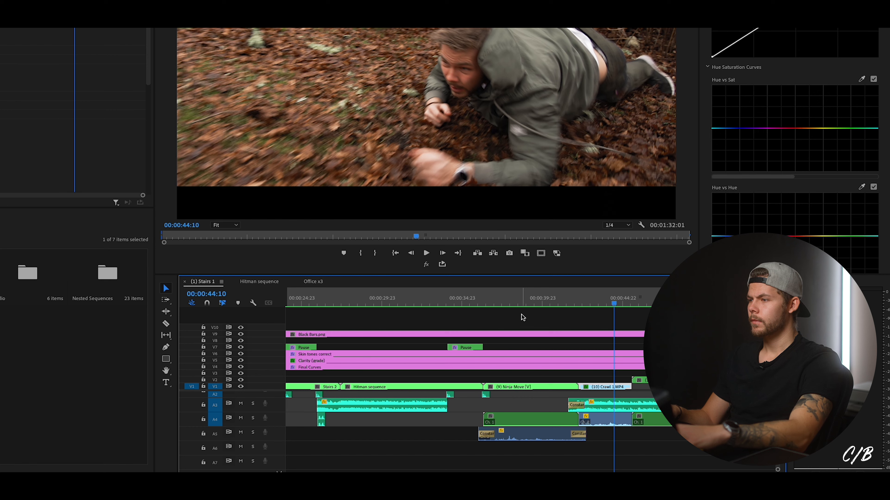
- Trim the start of the copied Crawl 1 audio on A5 to just before the man's fall at about 00:00:37:23
click(491, 307)
drag(487, 314, 510, 303)
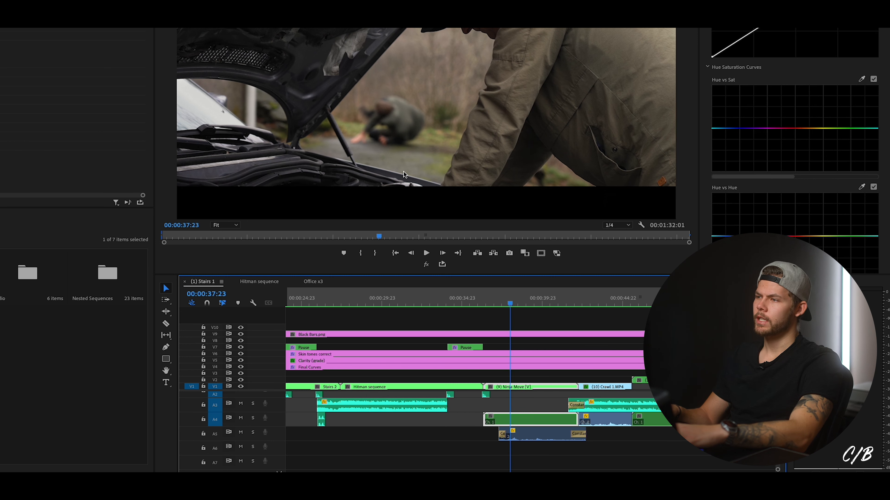
drag(497, 435, 502, 434)
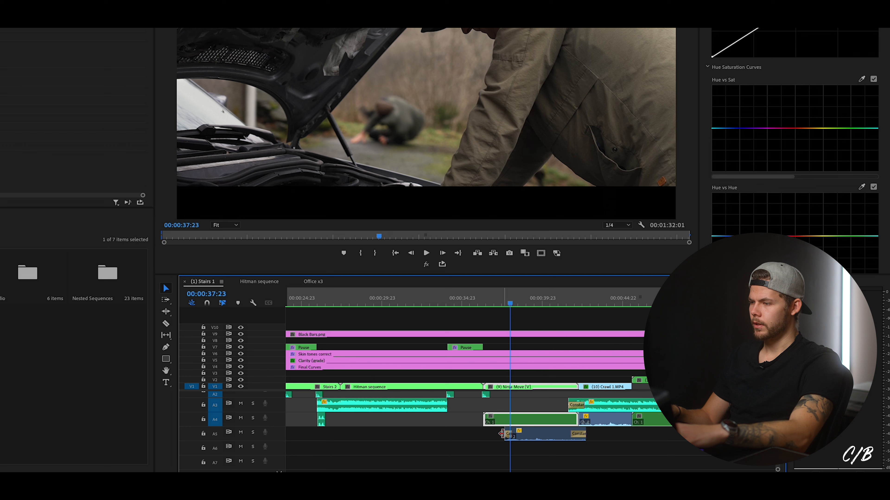
- Lower the audio gain of the copied Crawl 1 clip on A5 further and review the Ninja Move shot by playback
click(529, 435)
key(g)
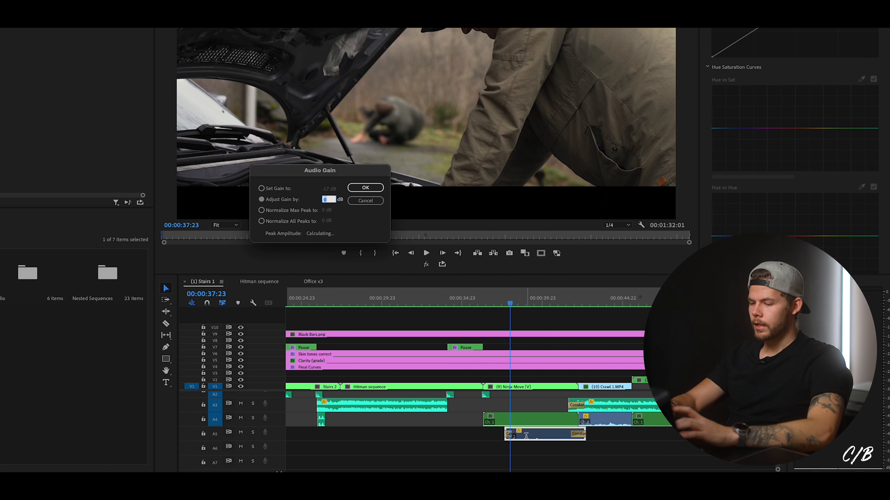
text(-)
key(Return)
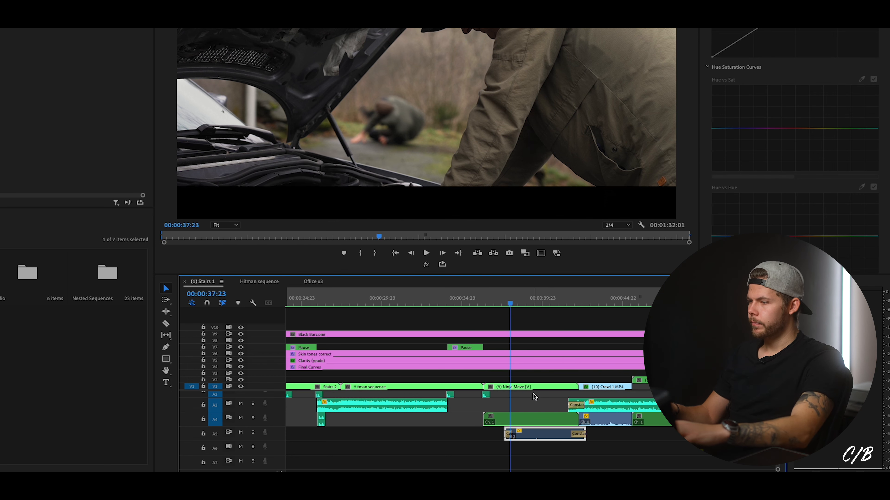
click(424, 303)
key(space)
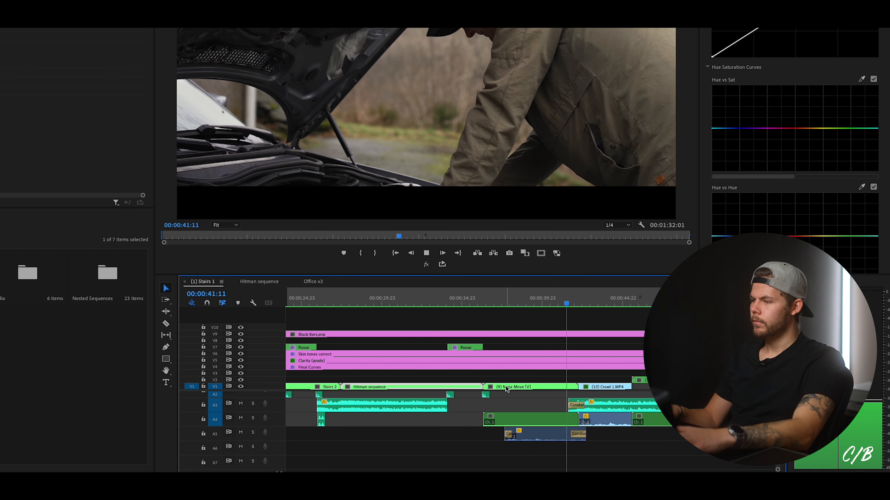
click(495, 301)
drag(495, 301, 540, 302)
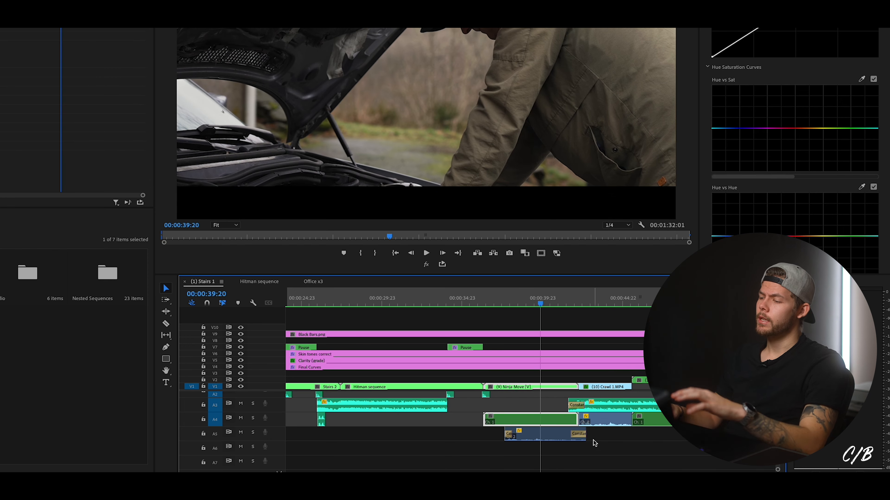